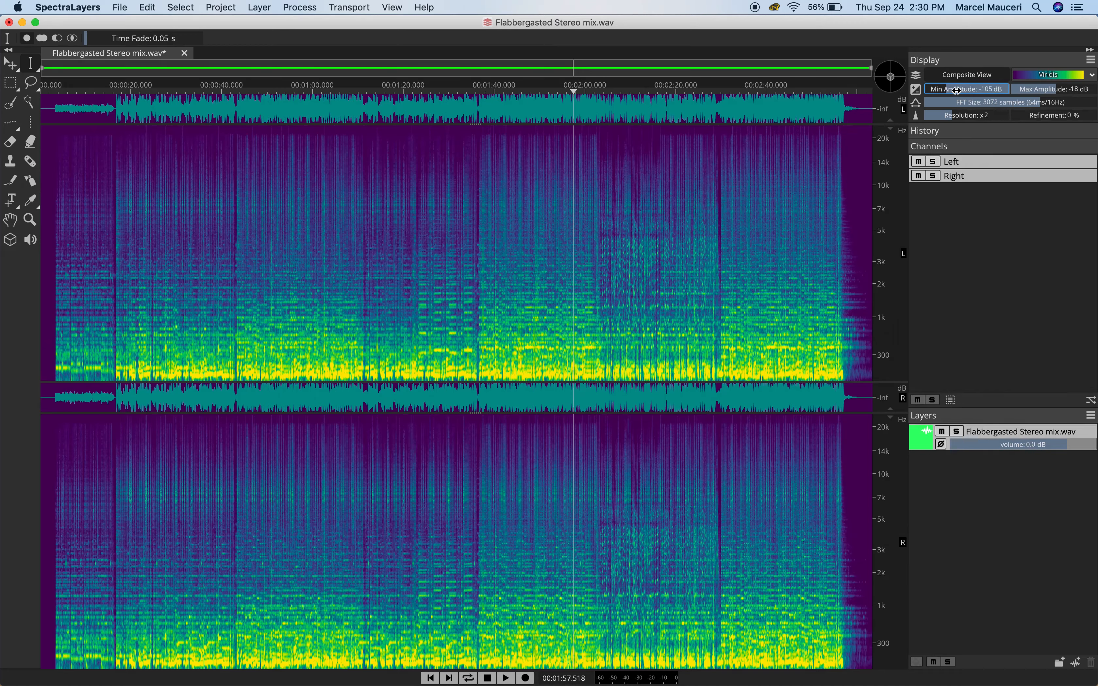
Try a maximum amplitude of -15 dB and reset the spectrogram's amplitude range to its defaults
left_click_drag(1051, 91, 1060, 89)
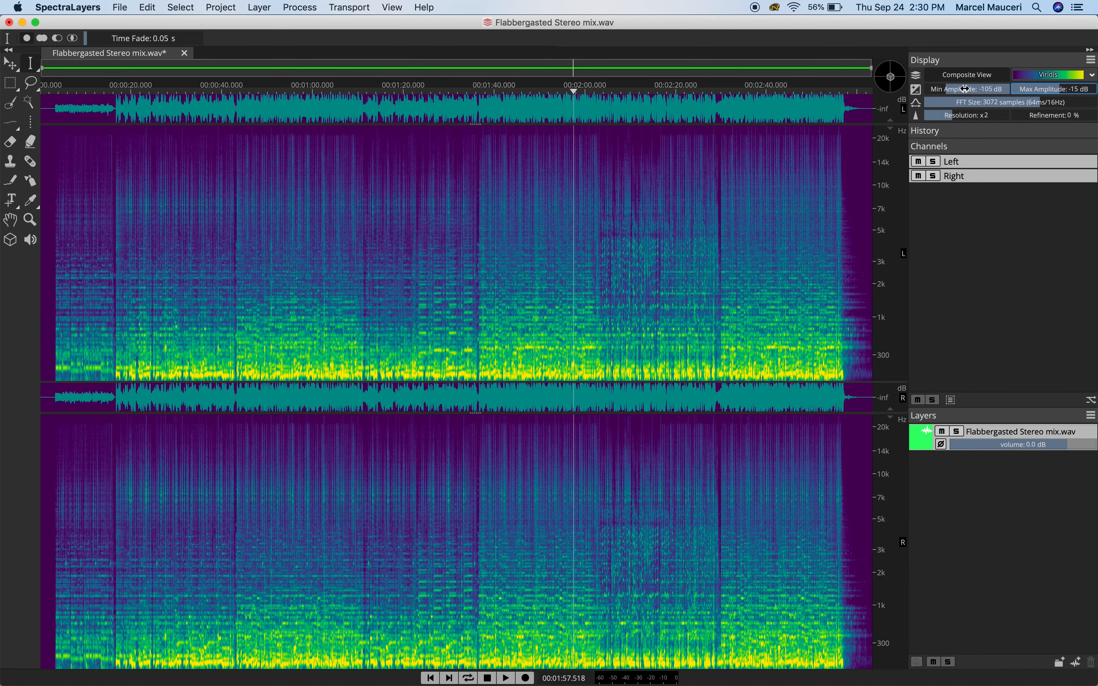
left_click(921, 94)
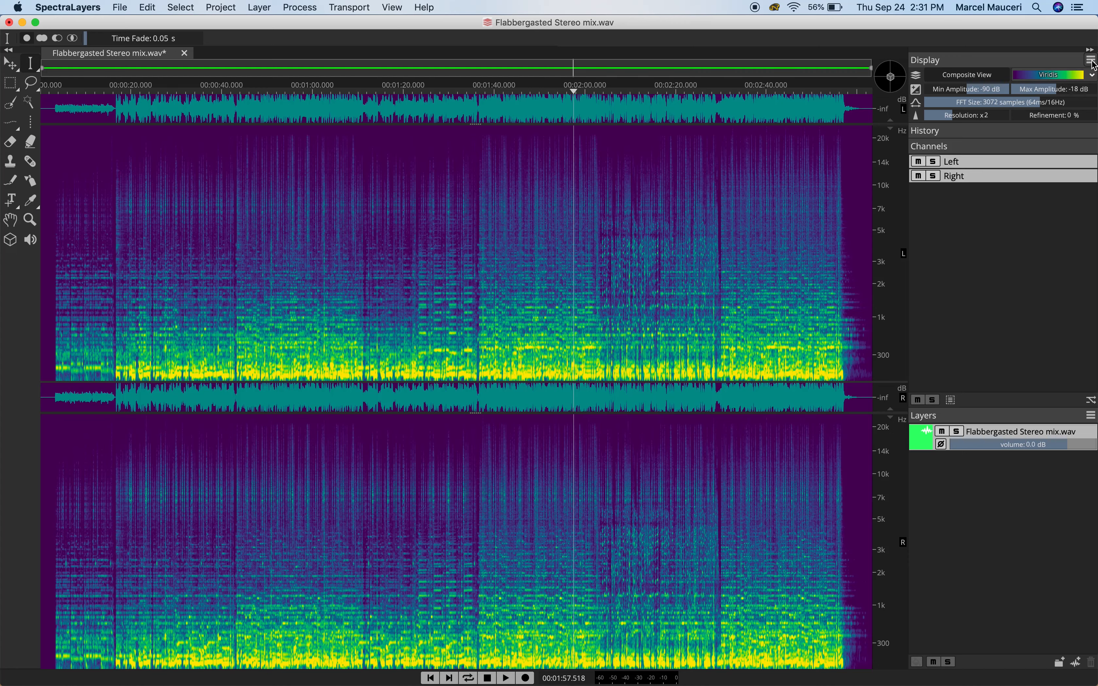
Add the Brightness Curve, Selection Opacity, Selection Time Range and FFT Window controls to the visible display settings
left_click(1091, 61)
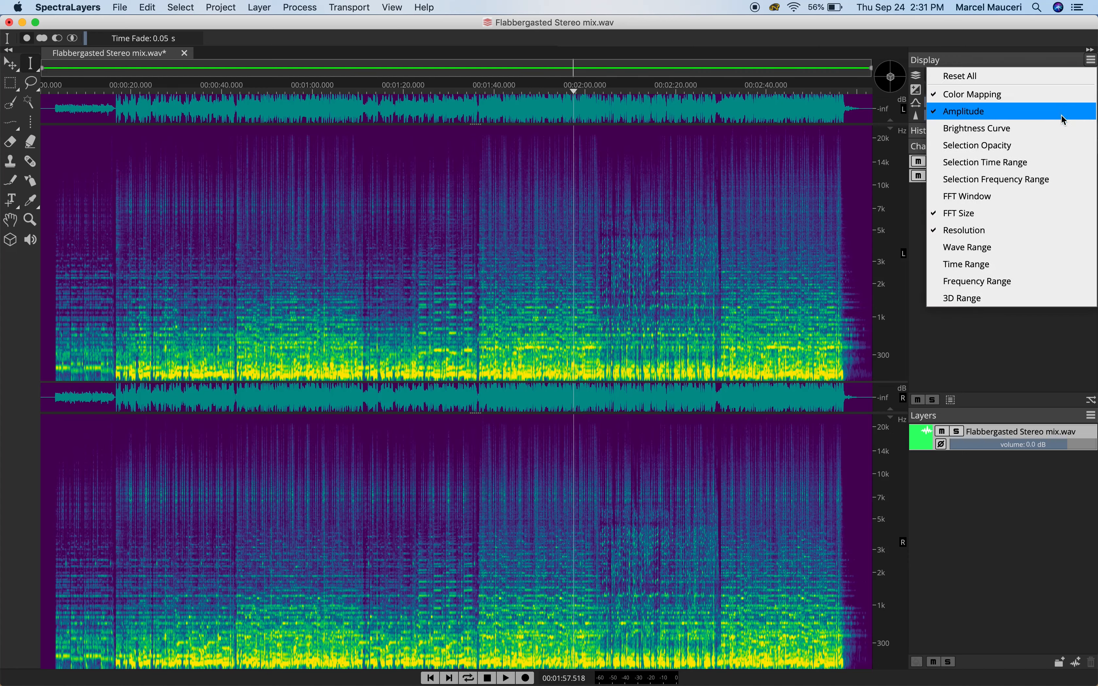
left_click(1064, 131)
left_click(1092, 61)
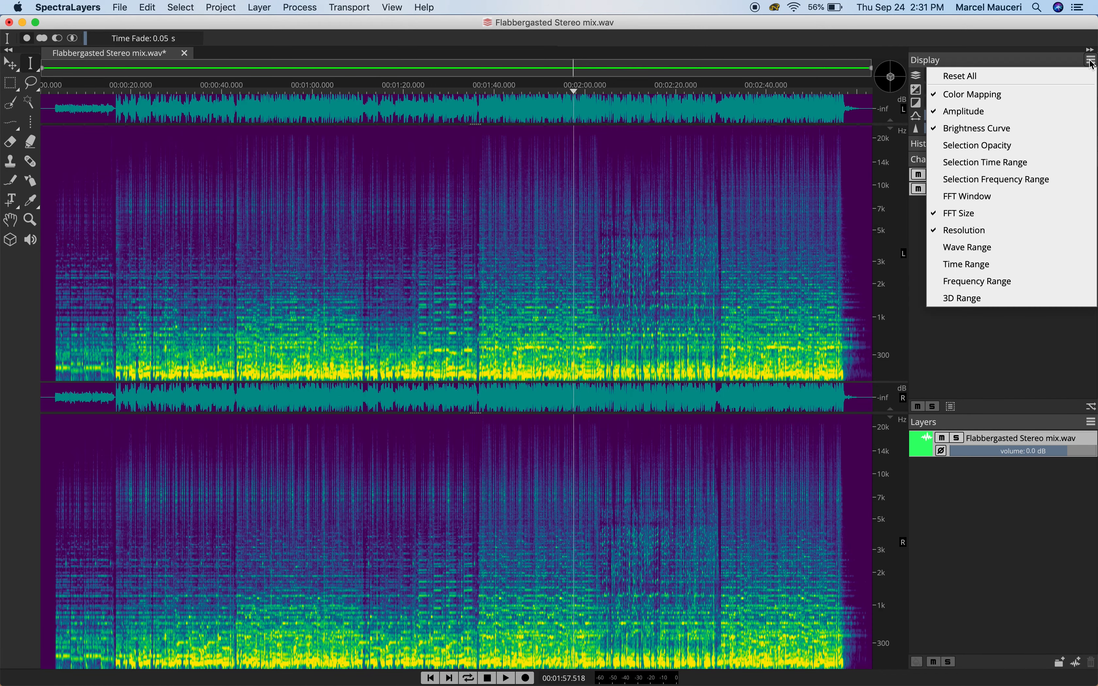
left_click(1054, 145)
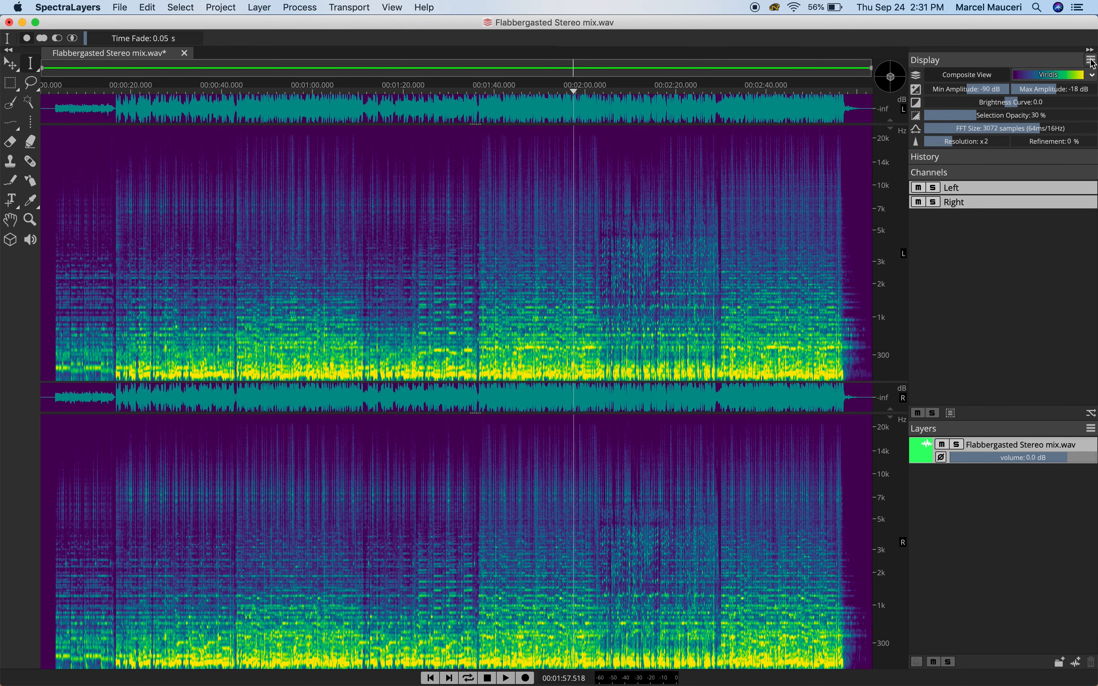
left_click(1091, 60)
left_click(1053, 169)
left_click(1092, 61)
left_click(1036, 199)
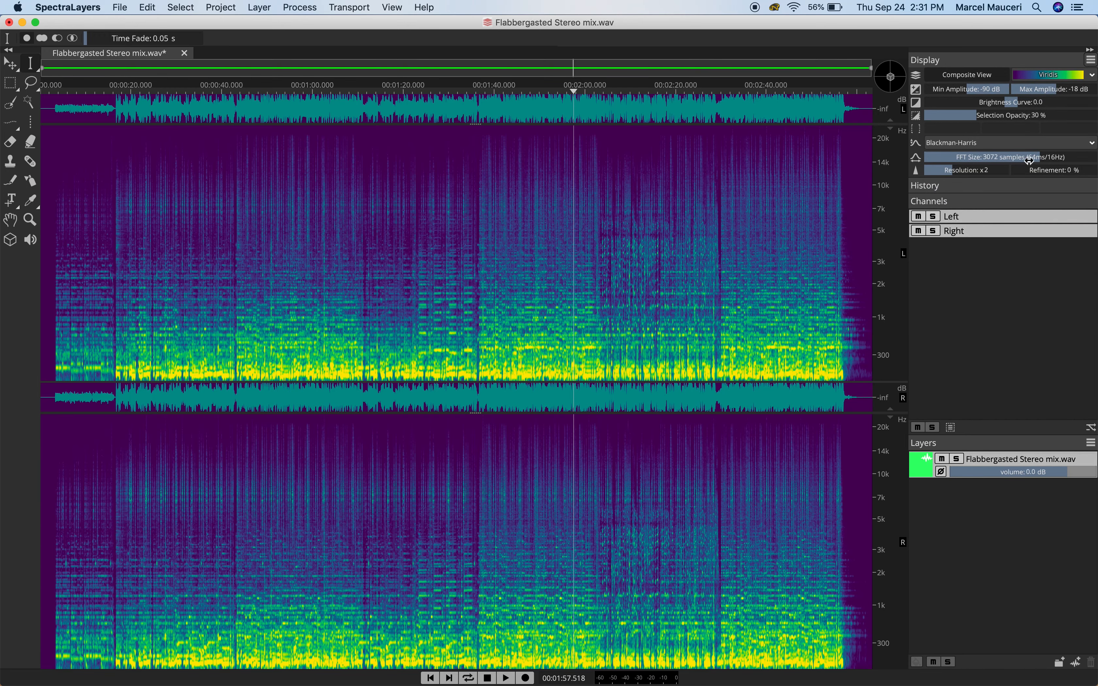
Try an FFT size of 768 samples and restore the default FFT size
left_click_drag(1029, 157, 914, 161)
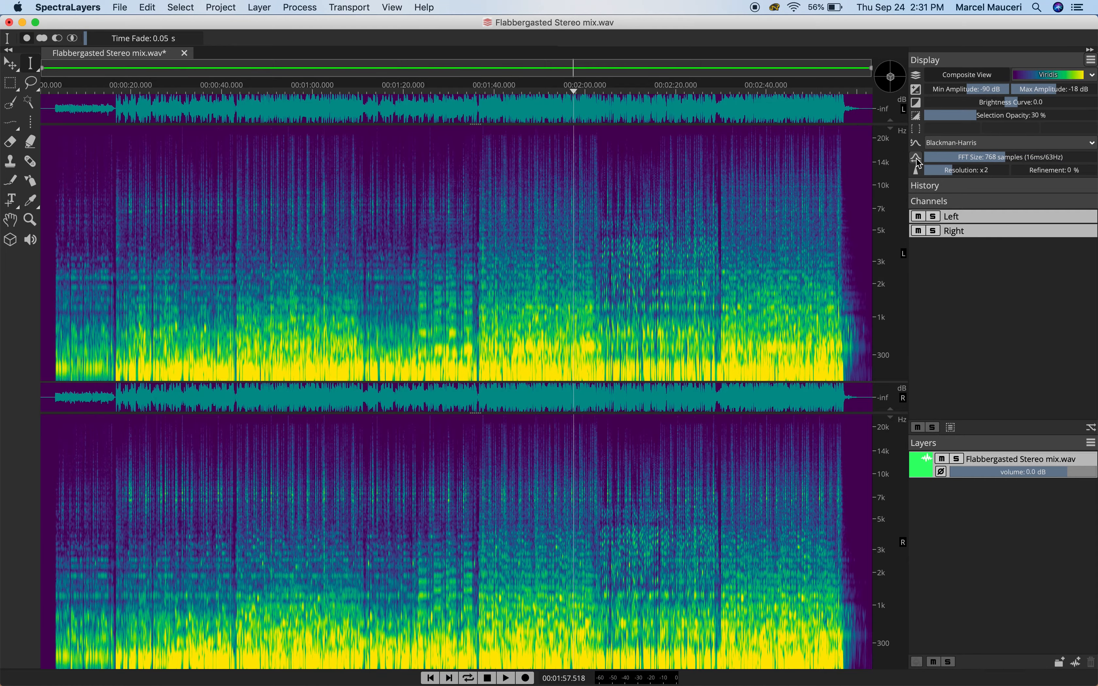
left_click(916, 158)
mouse_move(950, 170)
left_mouse_down()
mouse_move(979, 170)
mouse_move(953, 170)
left_mouse_up()
Select the time range from about 1:48.450 to 2:00.868 and reset all display settings to their defaults
scroll(498, 284, "up", 5)
scroll(498, 285, "up", 5)
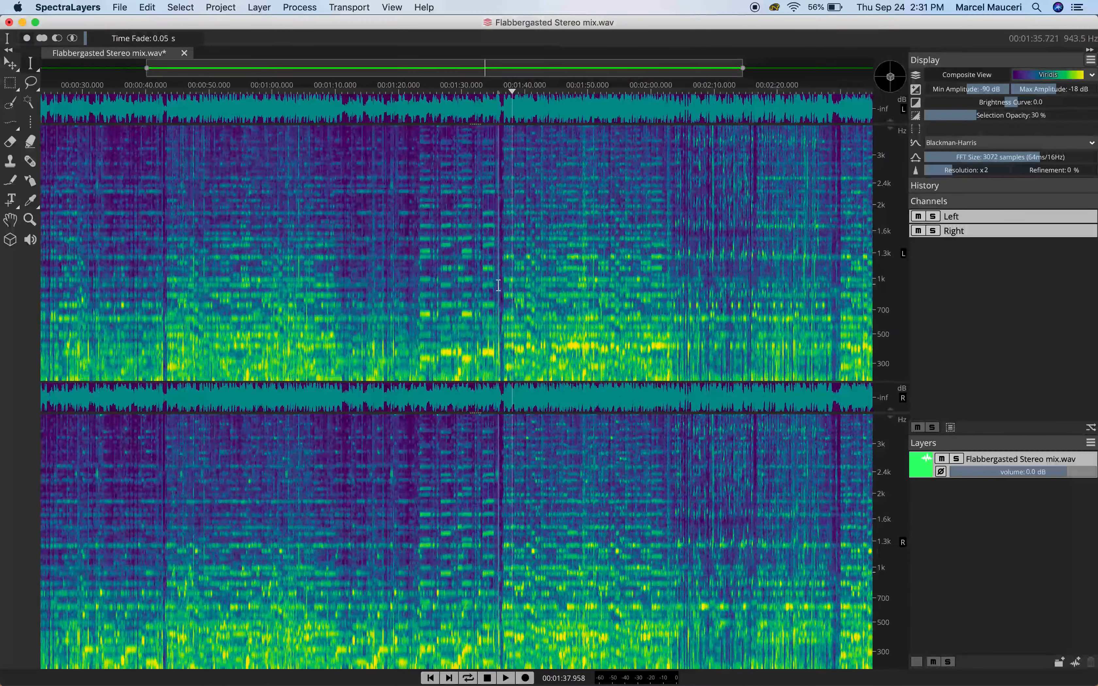
left_click_drag(578, 311, 656, 312)
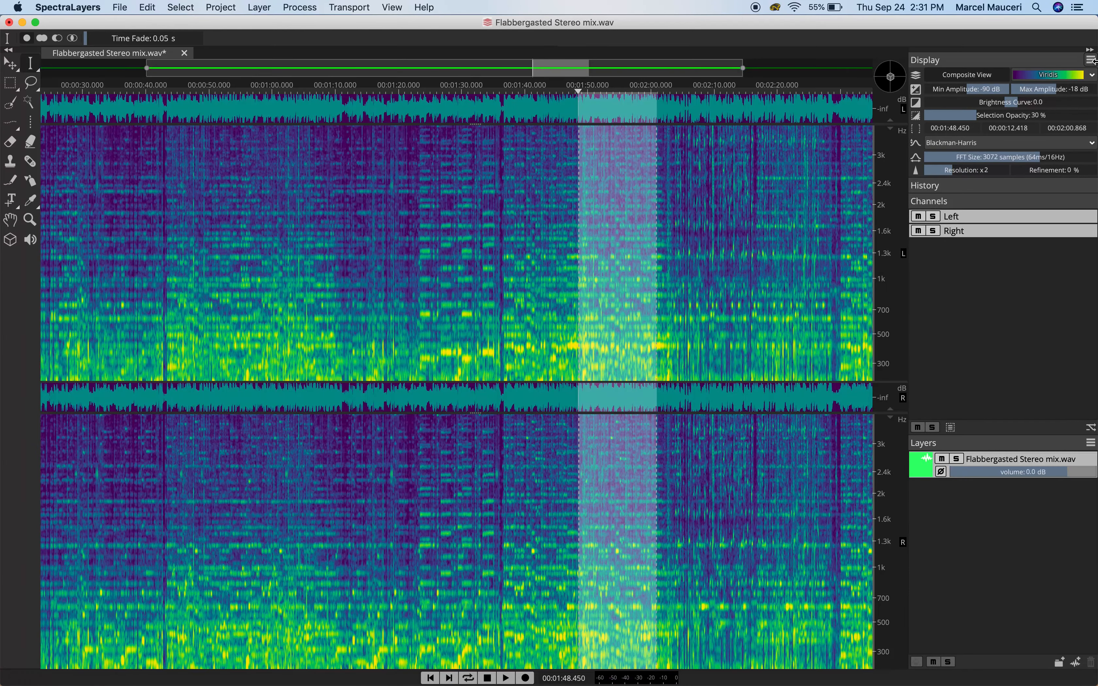
left_click(1091, 61)
left_click(1090, 75)
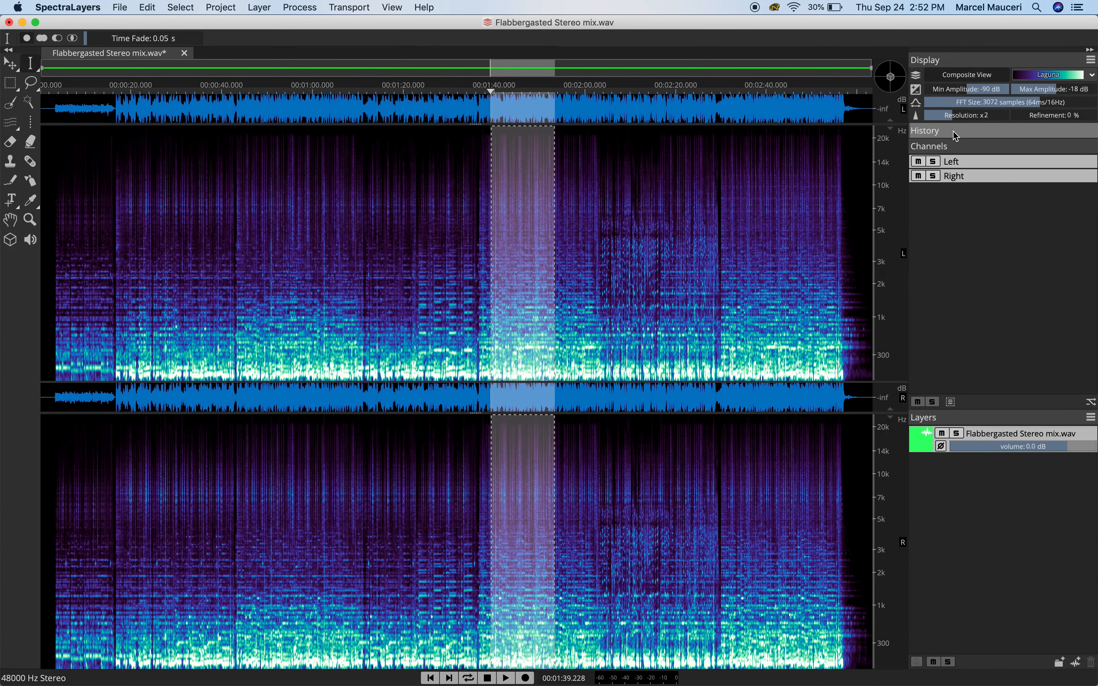
Expand the edit history and select the time range from about 2:01.262 to 2:12.495
left_click(957, 135)
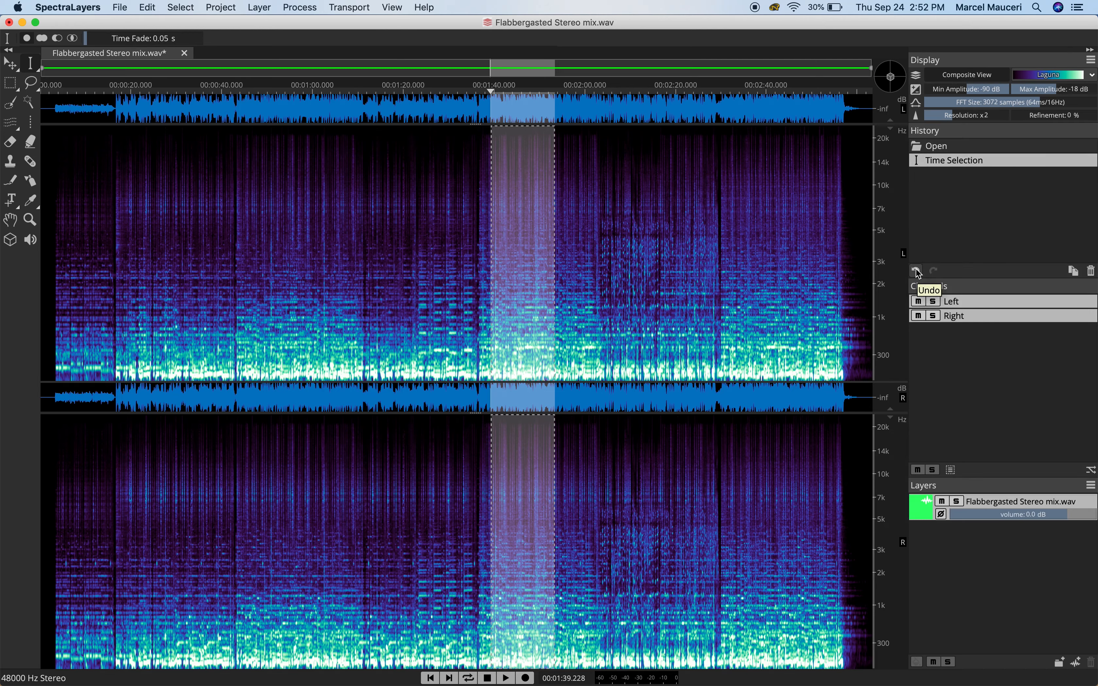
left_click(642, 268)
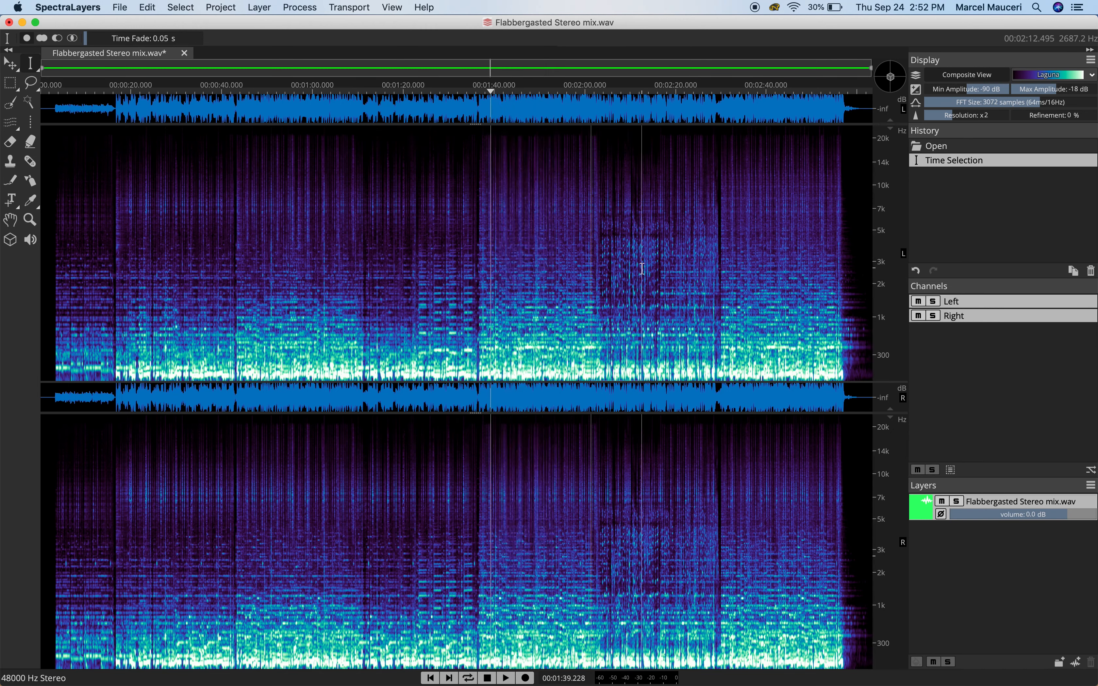
left_click_drag(643, 269, 642, 268)
Spray noise with the Noise Spray tool inside the selected range, from about 1 kHz up to 10 kHz
left_click(30, 180)
left_click_drag(589, 318, 641, 288)
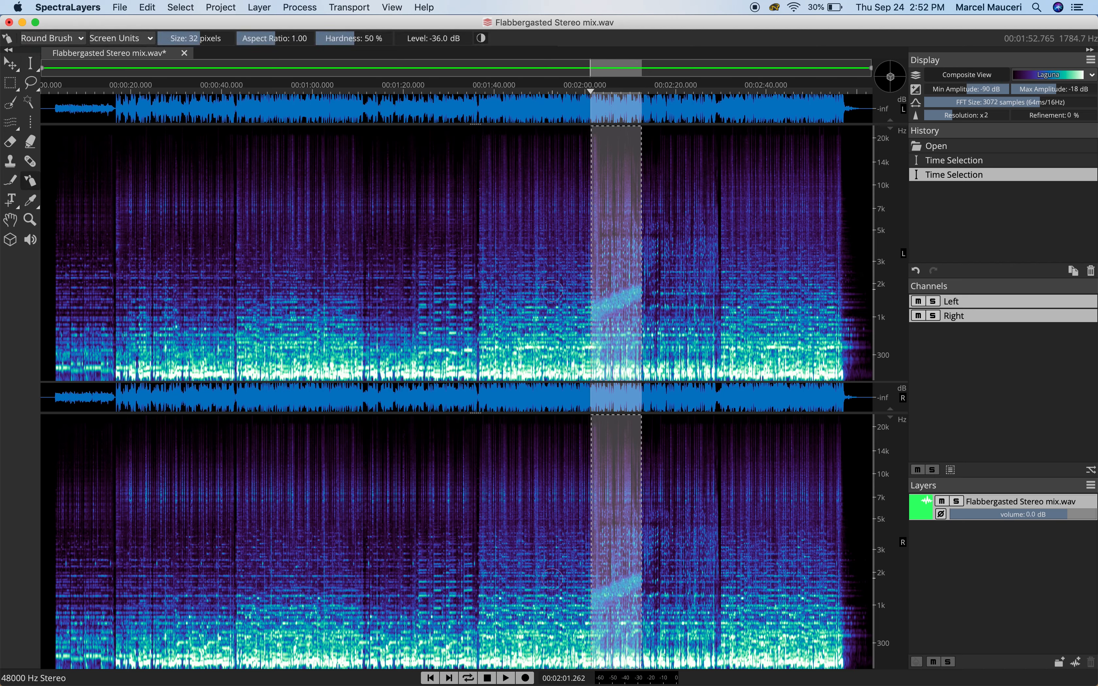
mouse_move(617, 324)
left_mouse_down()
mouse_move(605, 218)
mouse_move(631, 189)
left_mouse_up()
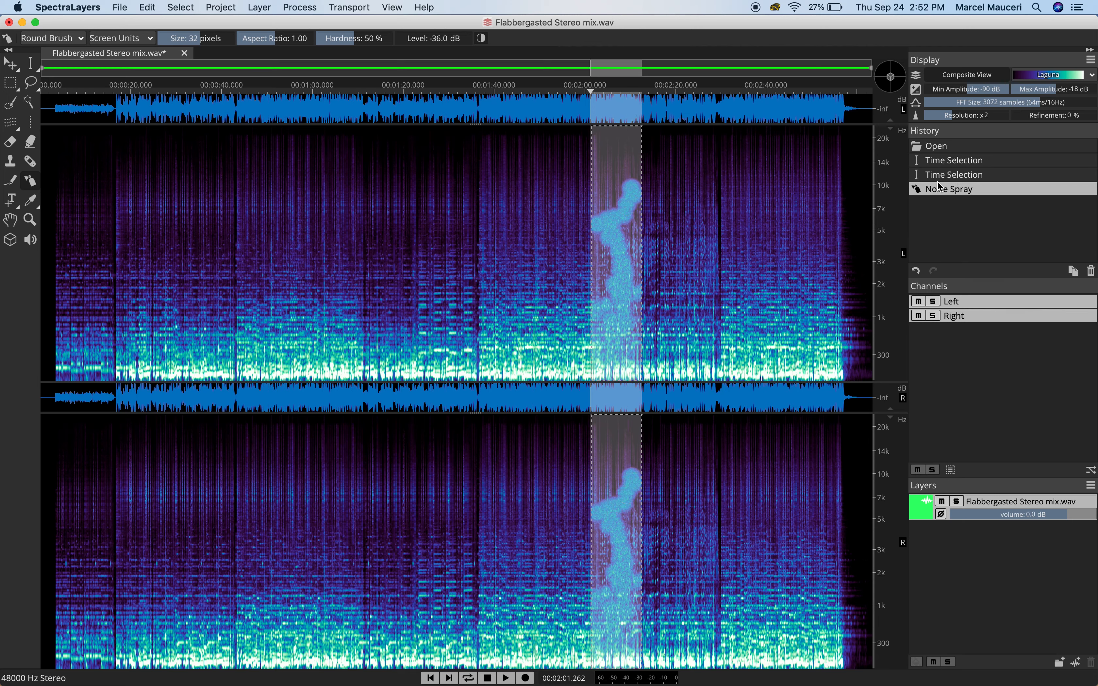
Duplicate the current state as a new project, and undo and redo the noise spray in the original
left_click(1072, 272)
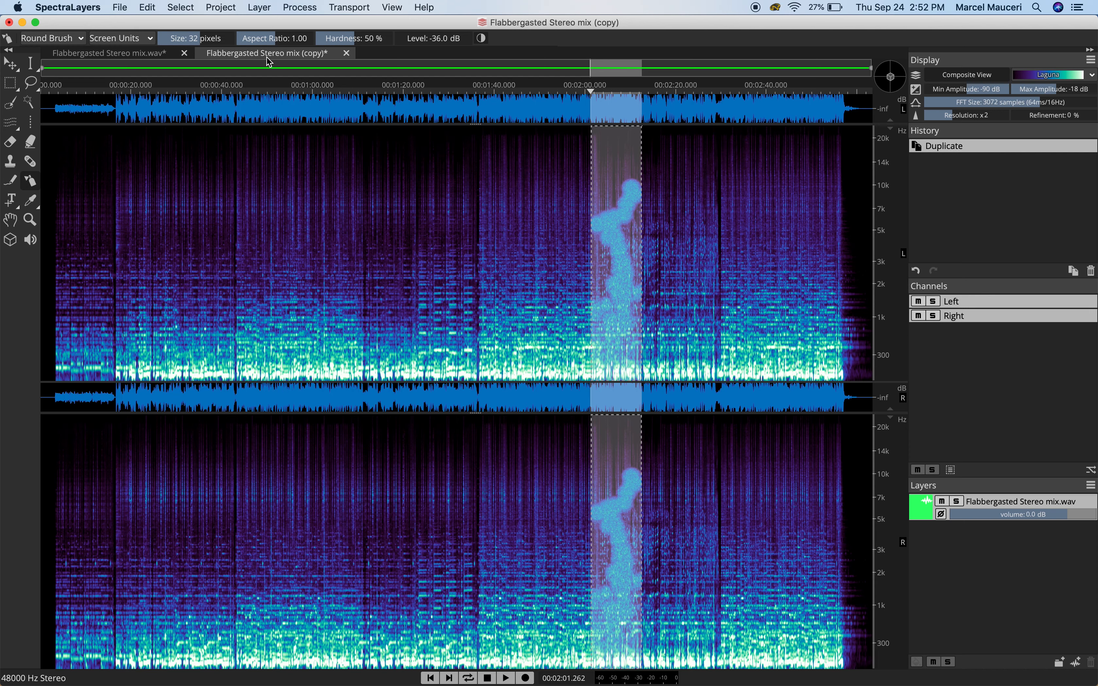
left_click(148, 58)
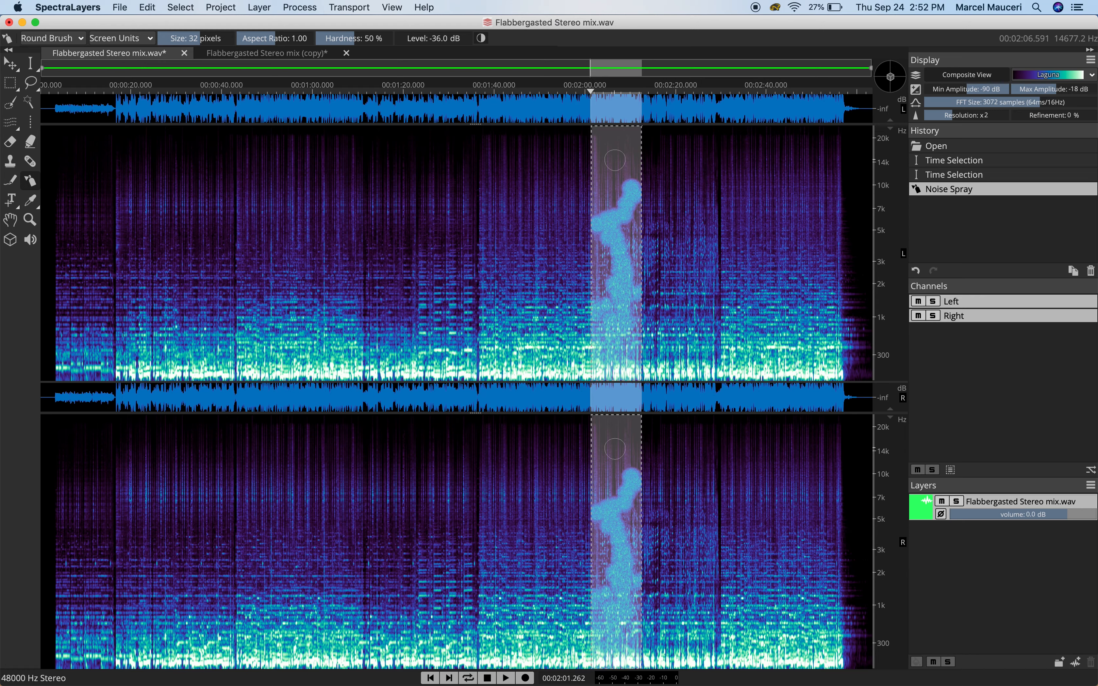
left_click(917, 275)
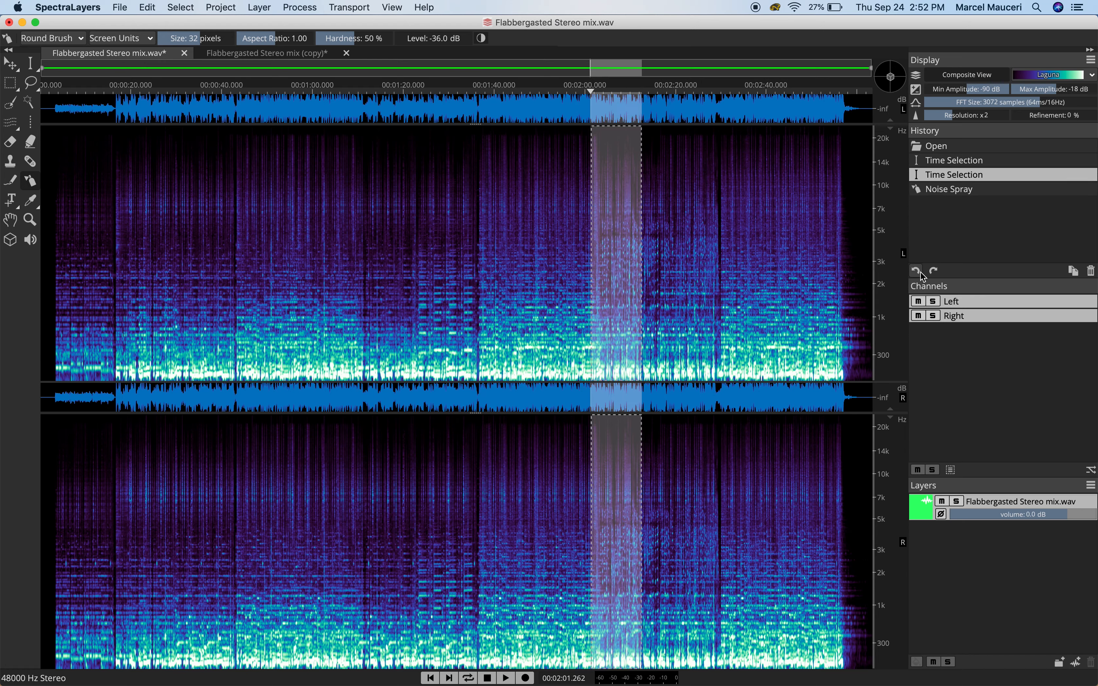
left_click(933, 273)
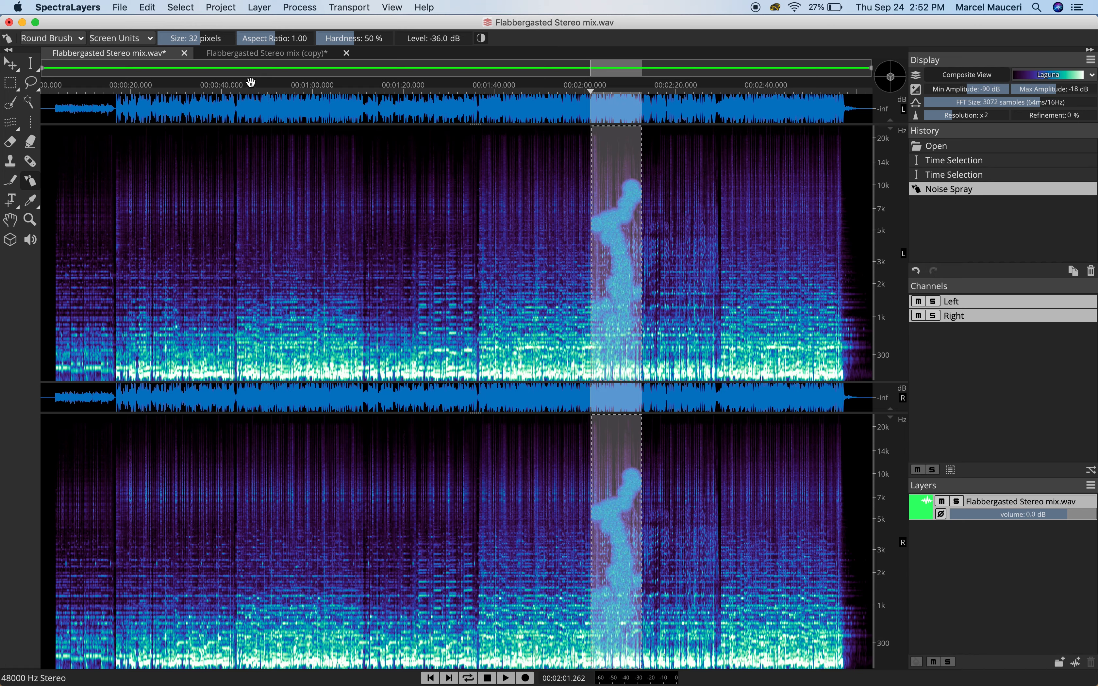
In the project copy, boost the sprayed noise with three Amplifier strokes at 6.0 dB gain
left_click(258, 56)
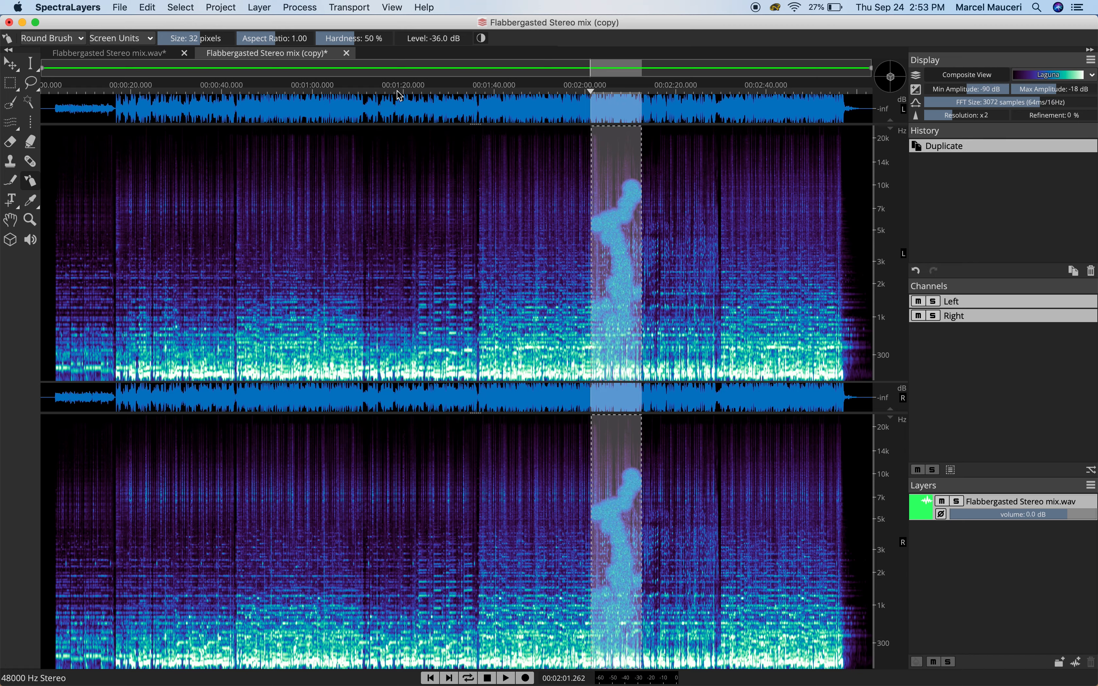
left_click(30, 141)
left_click(617, 229)
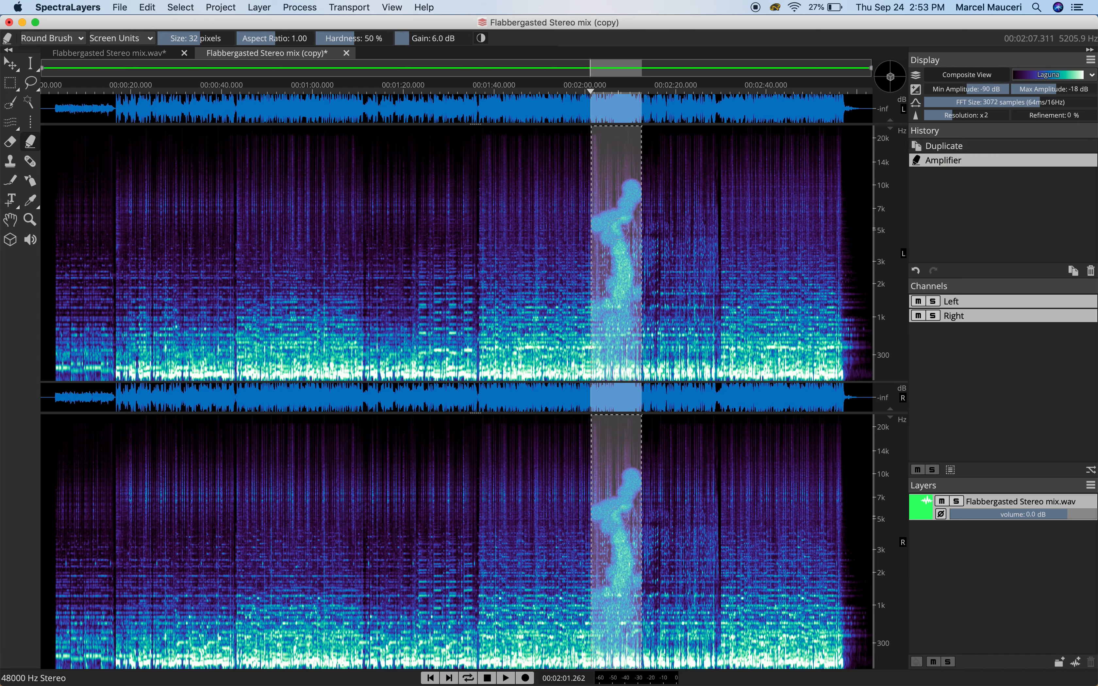
double_click(601, 205)
Duplicate the amplified copy as another project and undo the Amplifier strokes in the first copy
left_click(1074, 272)
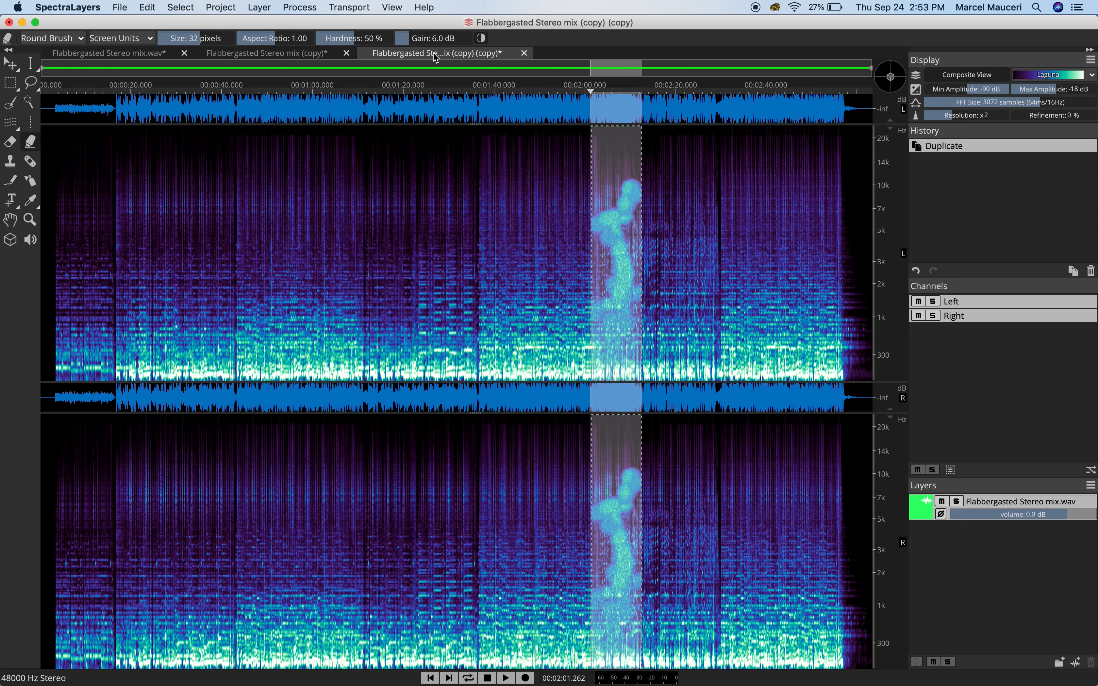
left_click(291, 53)
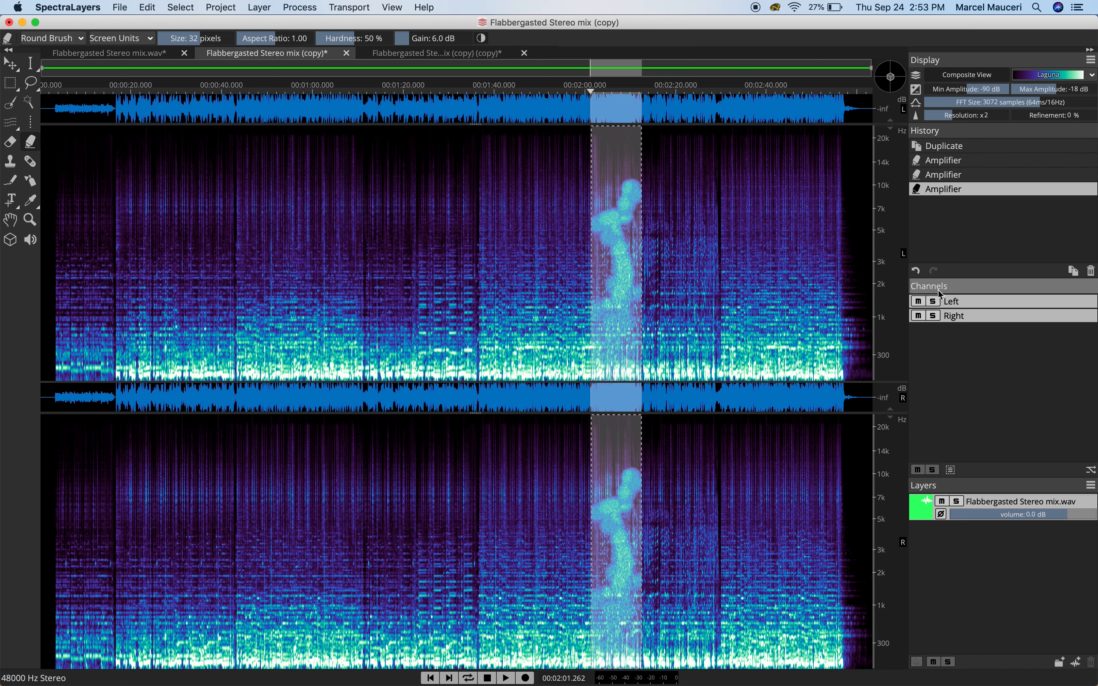
left_click(918, 270)
left_click(918, 271)
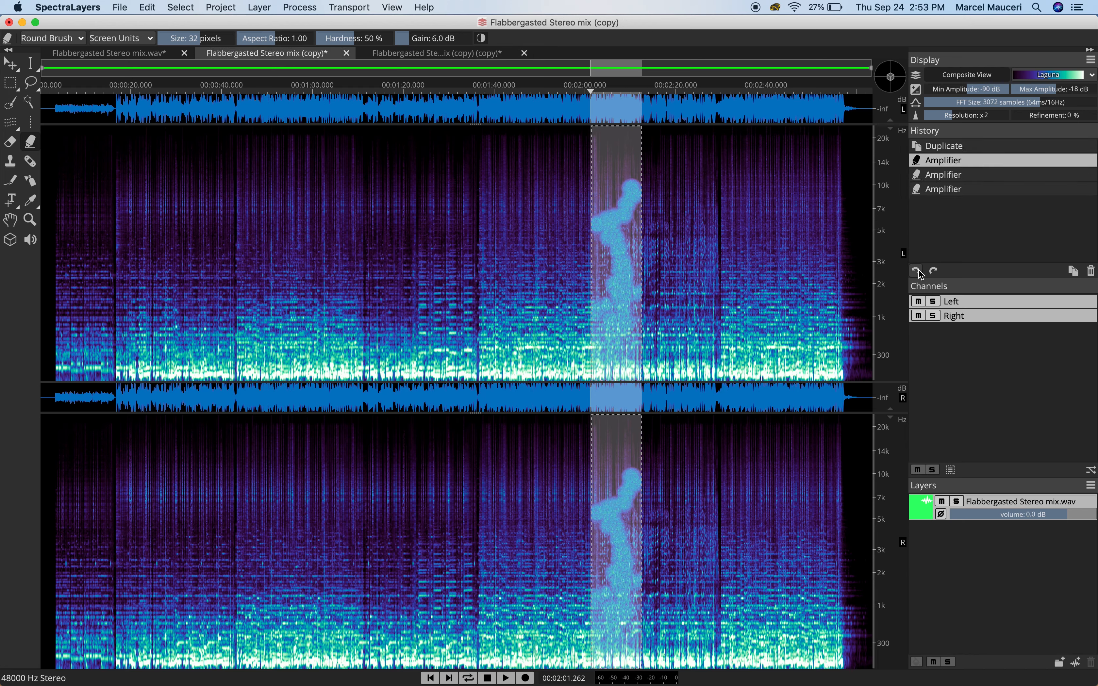
left_click(919, 270)
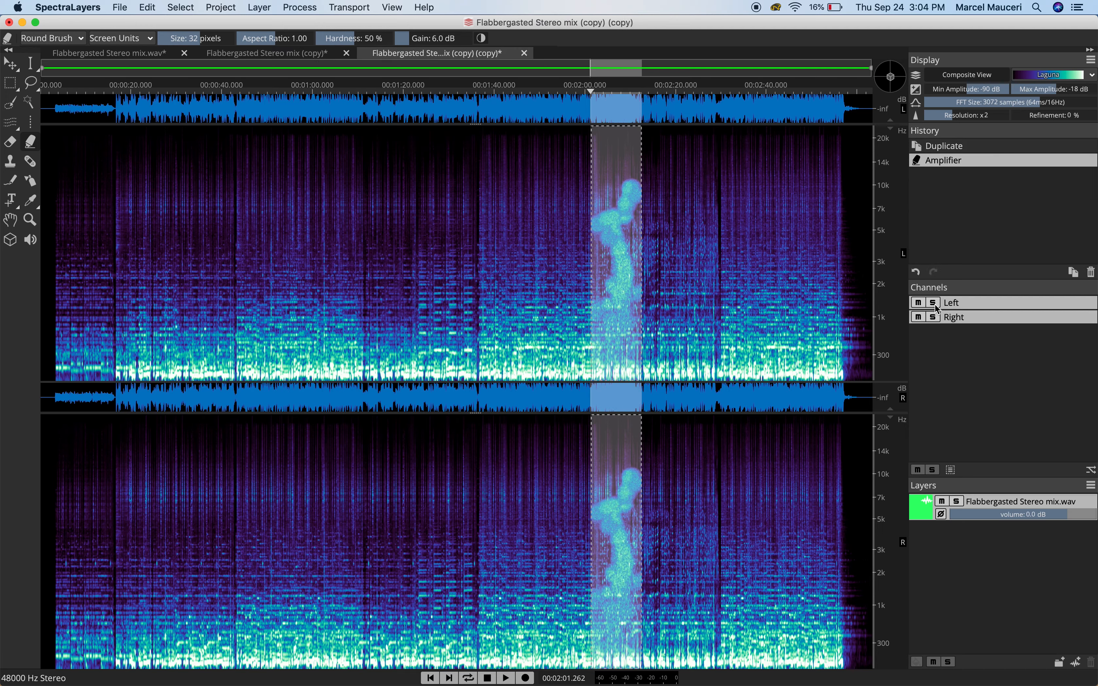
Collapse and re-expand the channel list, and solo the Left channel in the second copy
left_click(940, 284)
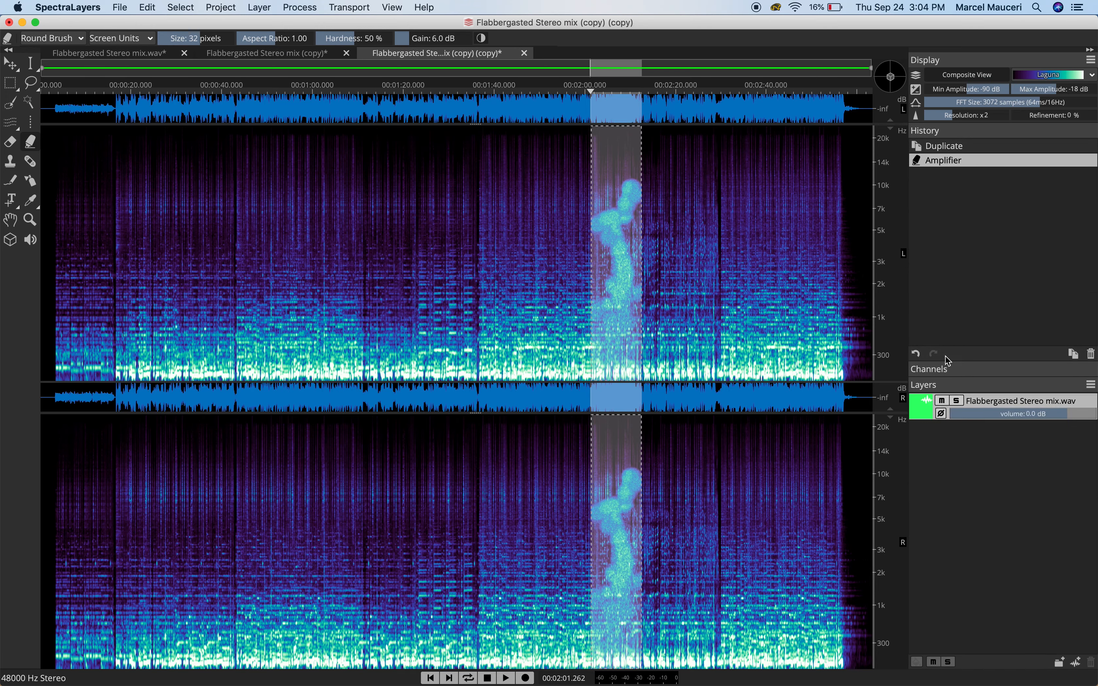
left_click(945, 368)
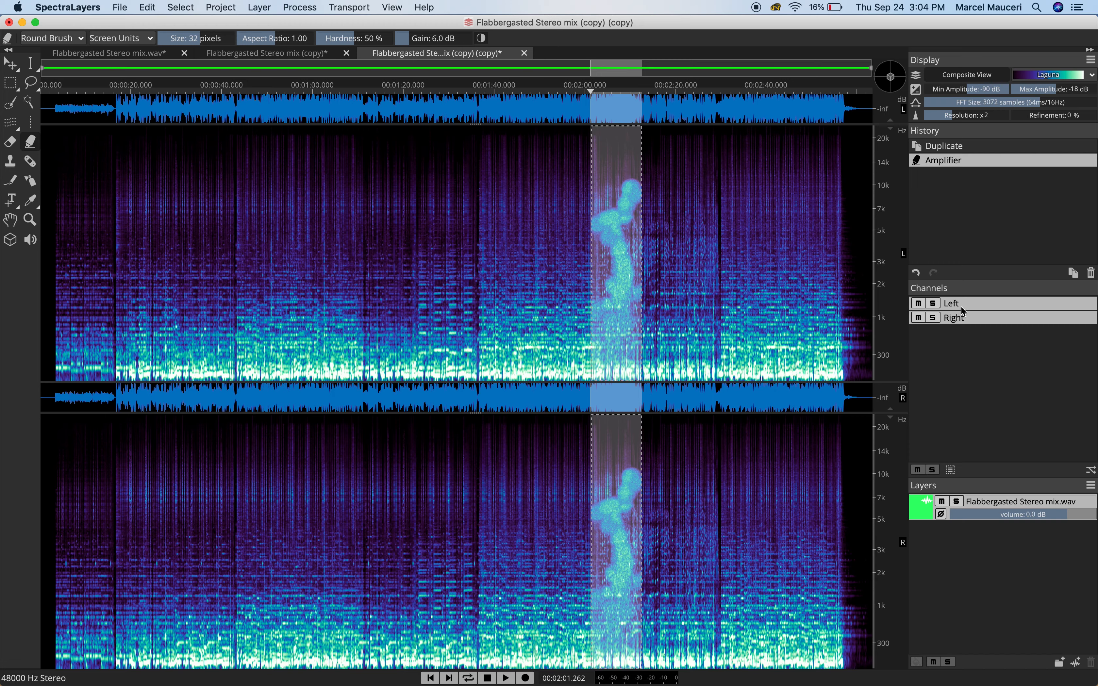
left_click(934, 304)
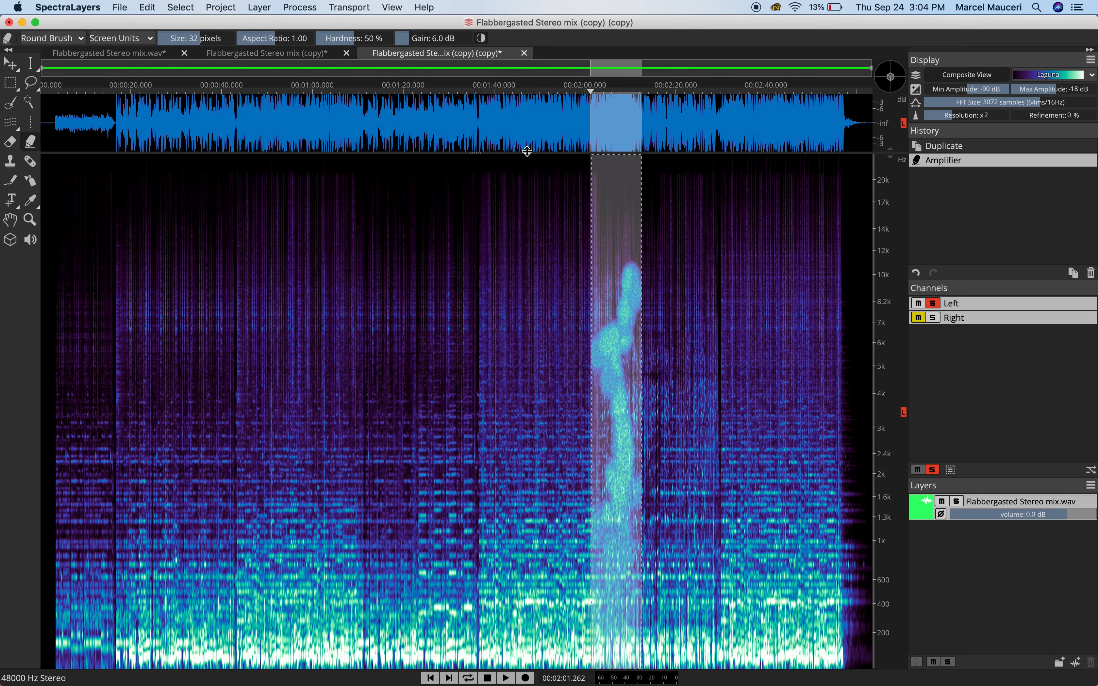
Hide the waveform display above the spectrogram and turn off the Left channel's solo
mouse_move(523, 153)
left_mouse_down()
mouse_move(522, 309)
mouse_move(523, 155)
left_mouse_up()
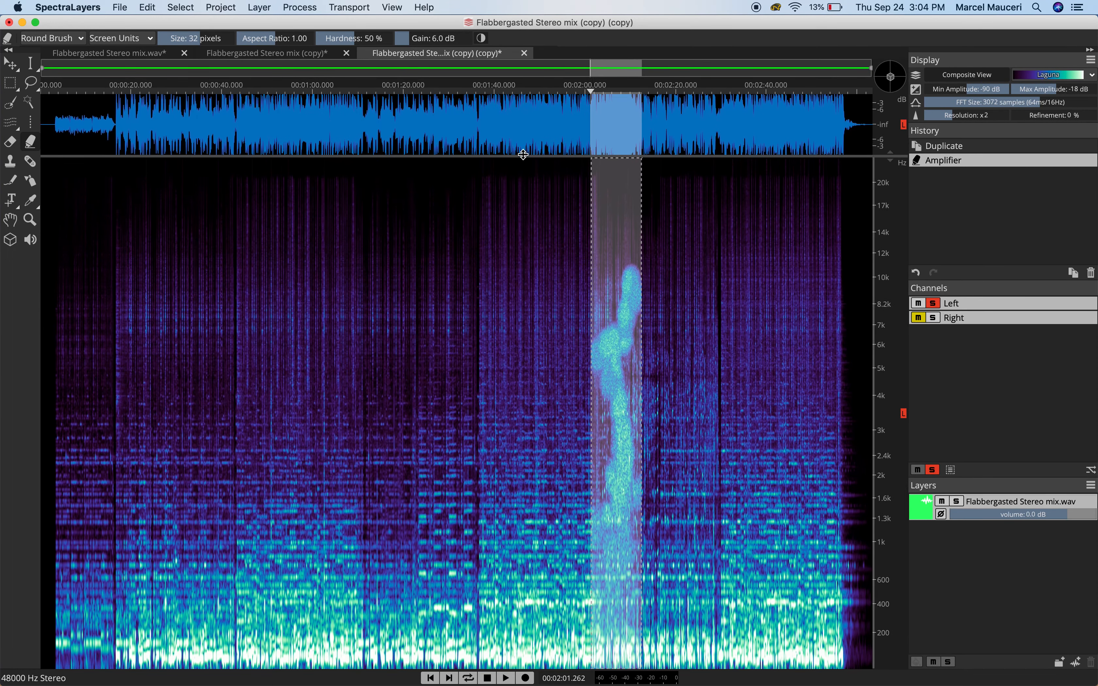
left_click(891, 155)
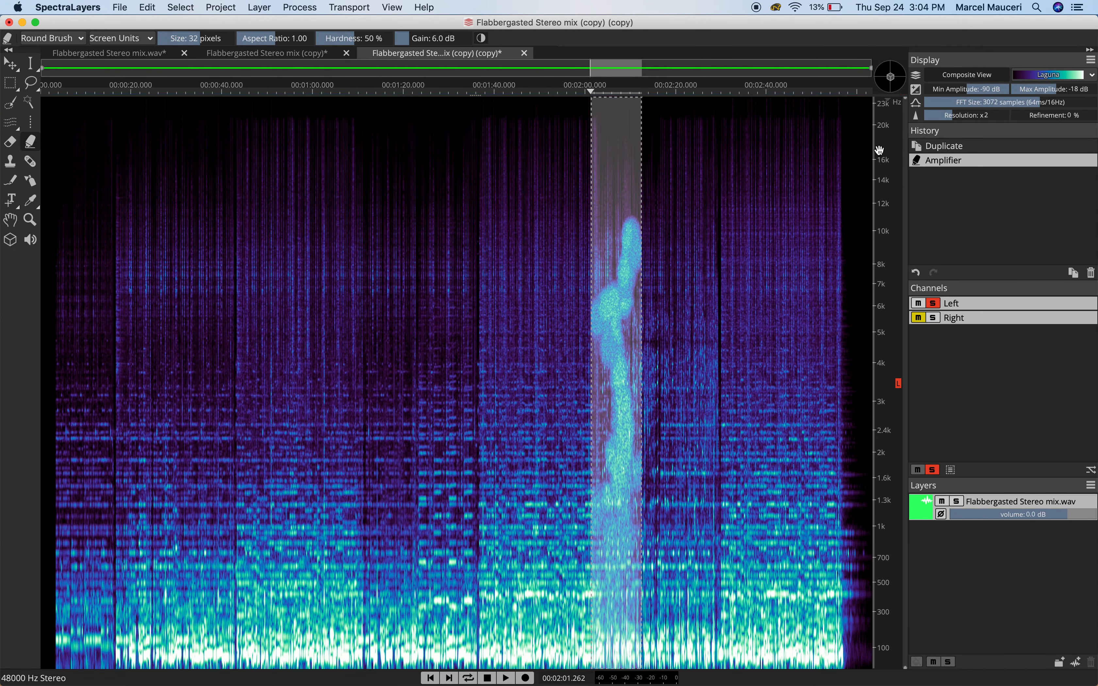
left_click(934, 304)
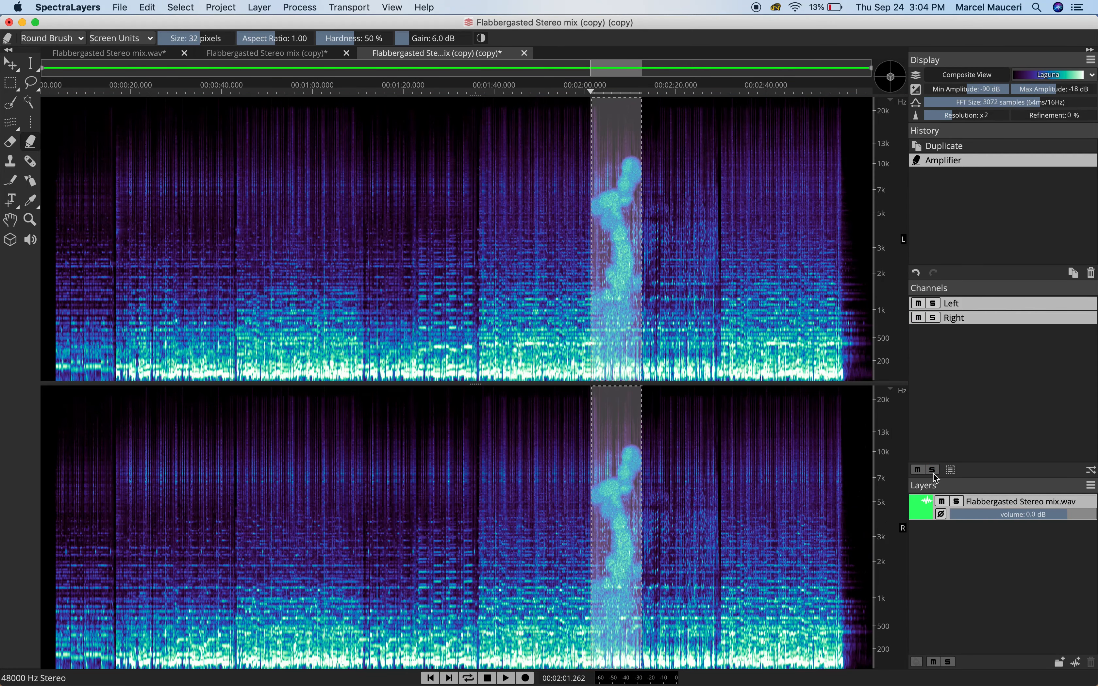
Examine the project's format settings and channel configuration choices, and cancel the format change
left_click(951, 471)
left_click(1092, 472)
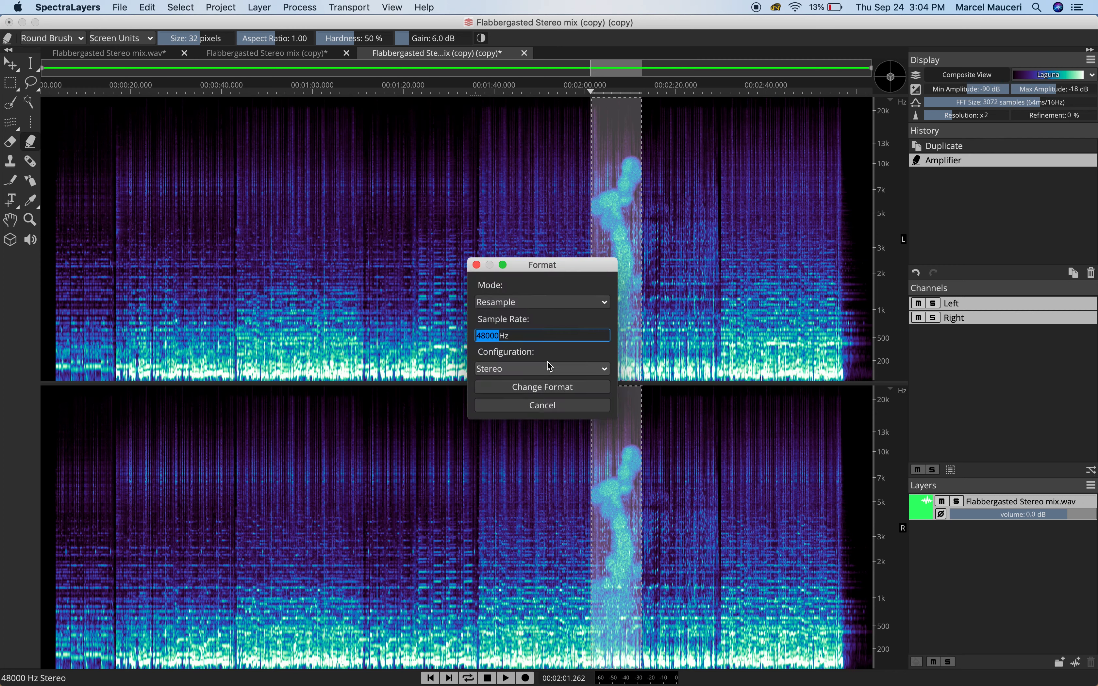
left_click(591, 368)
left_click(588, 370)
left_click(542, 405)
Open the recent file Changes 5.1 mix.wav and show its spectrograms in Composite View
left_click(121, 7)
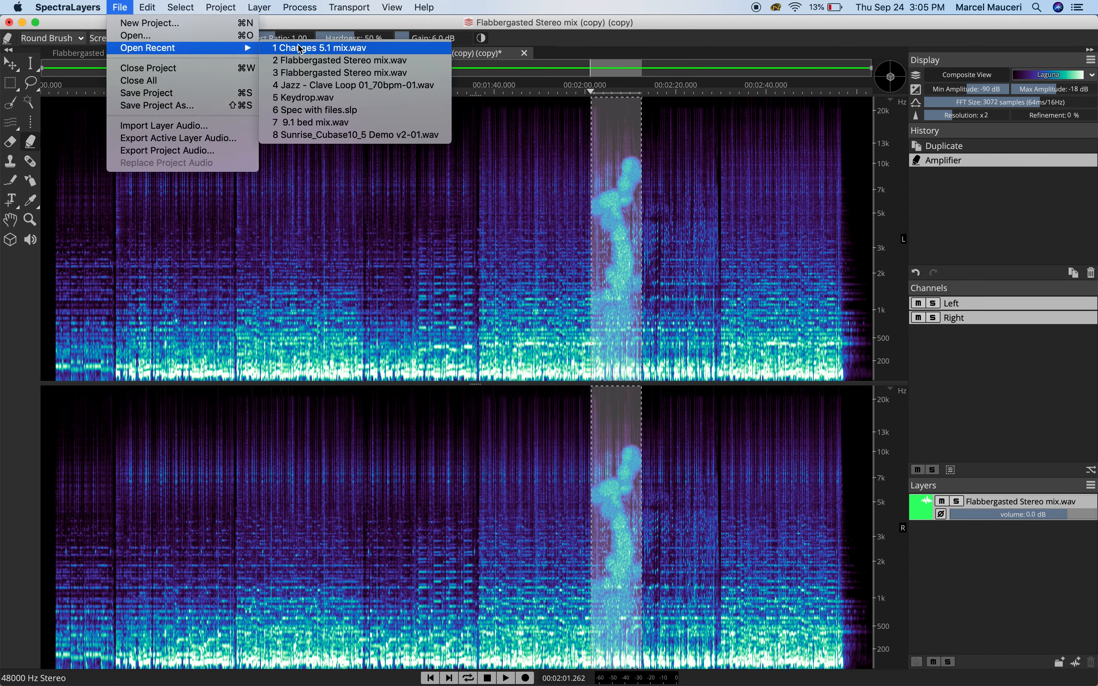
left_click(300, 48)
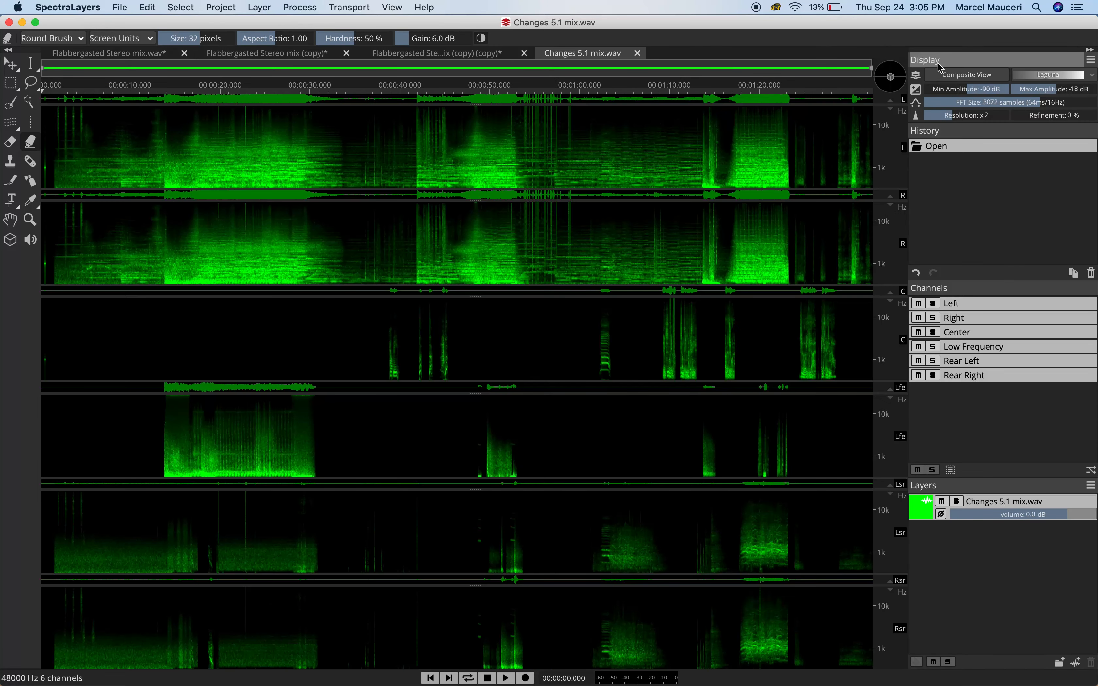
left_click(969, 76)
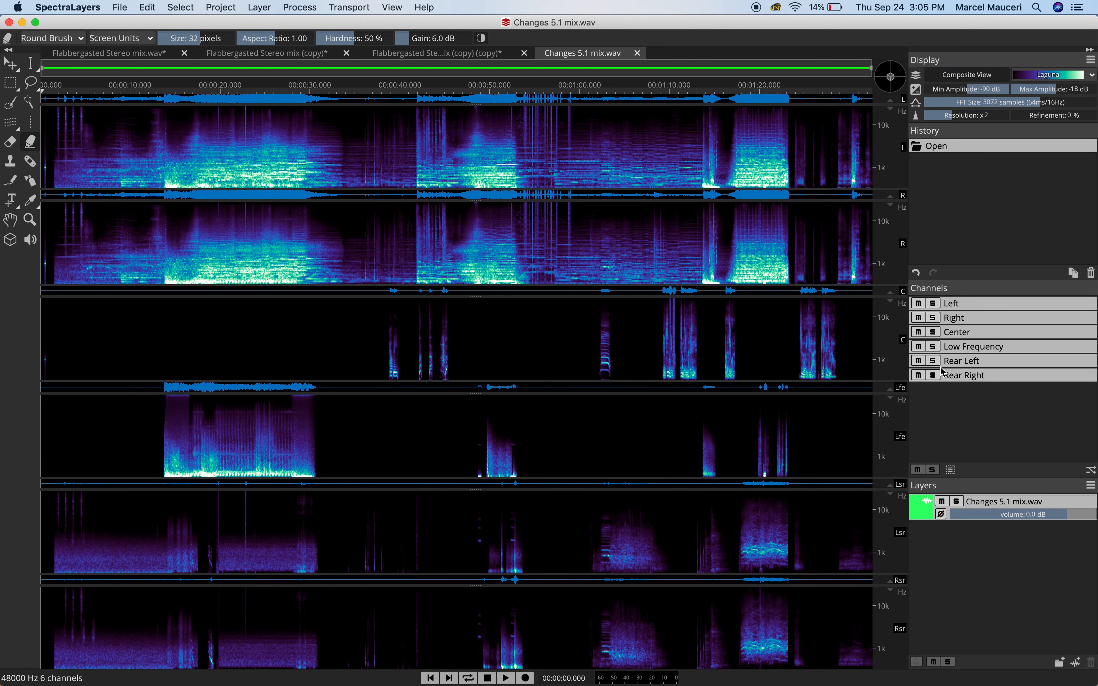
Solo the Center channel of the 5.1 mix
left_click(933, 332)
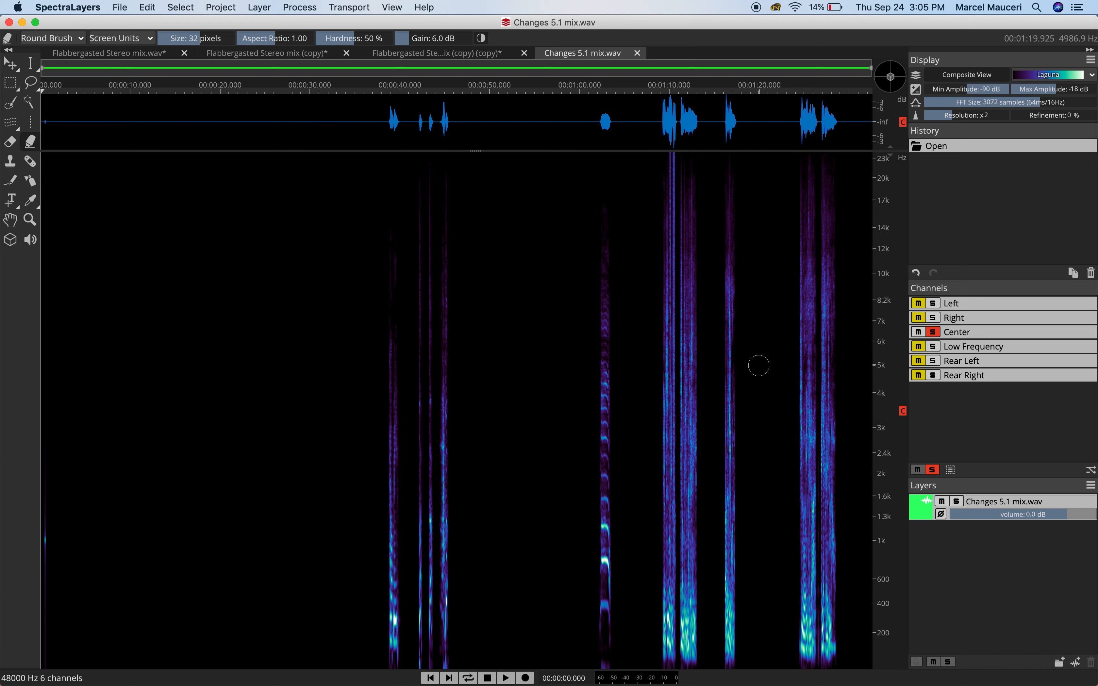
Try the solo toggles of the Low Frequency and Rear Left channels
left_click(936, 349)
left_click(936, 349)
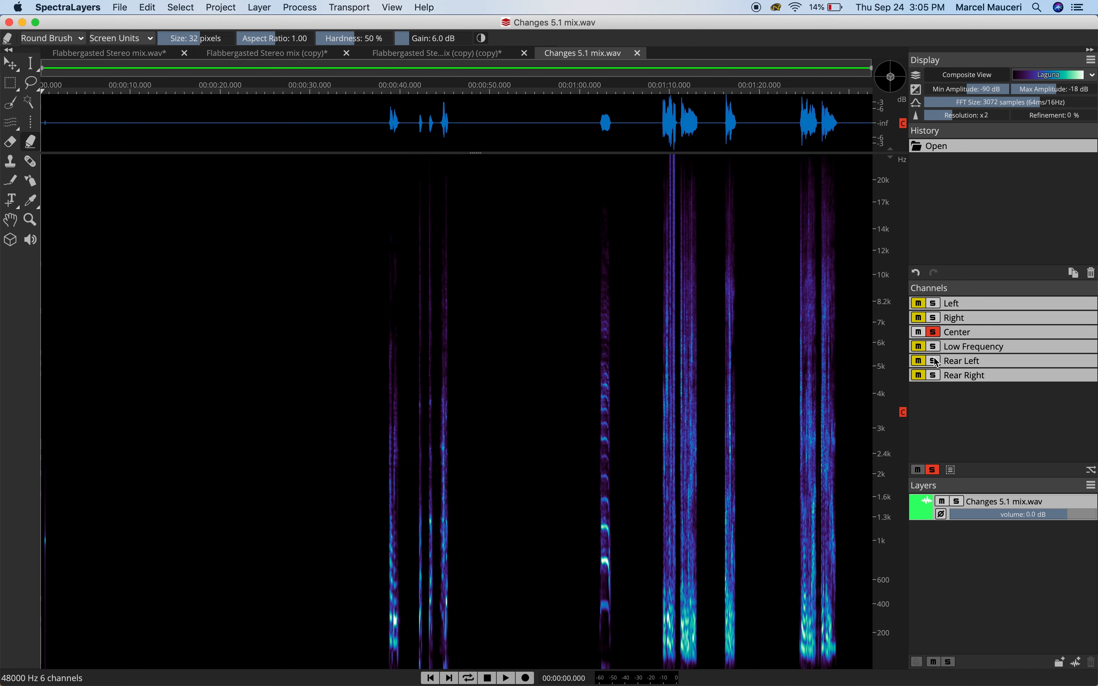
left_click(933, 360)
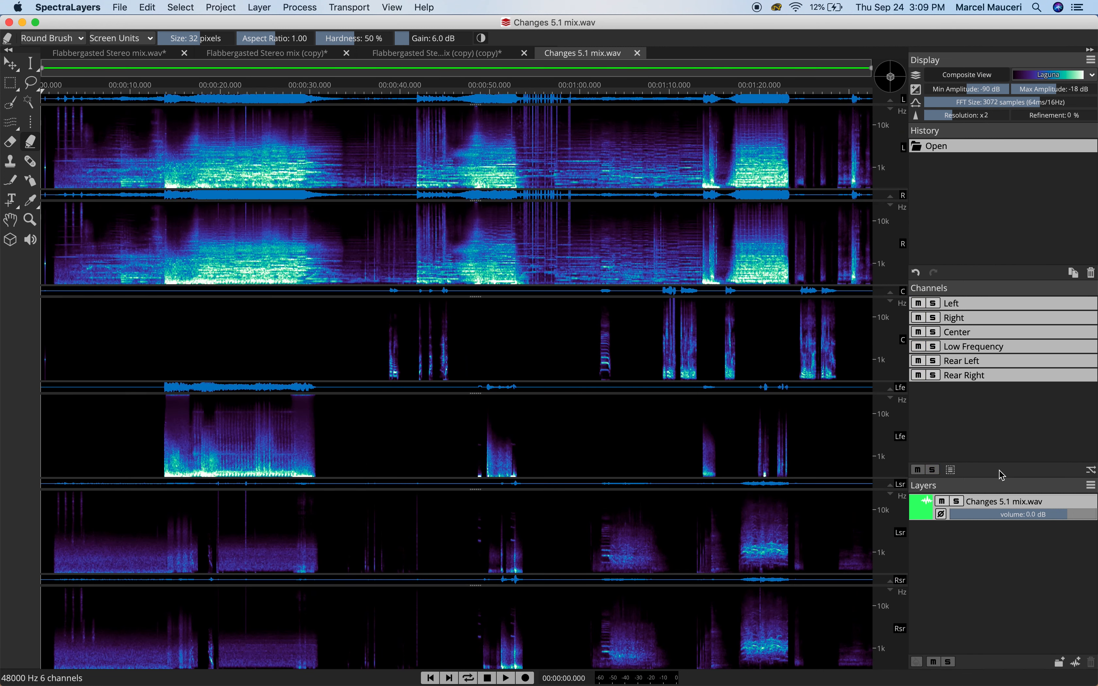
Collapse the Layers panel and expand it again
left_click(996, 485)
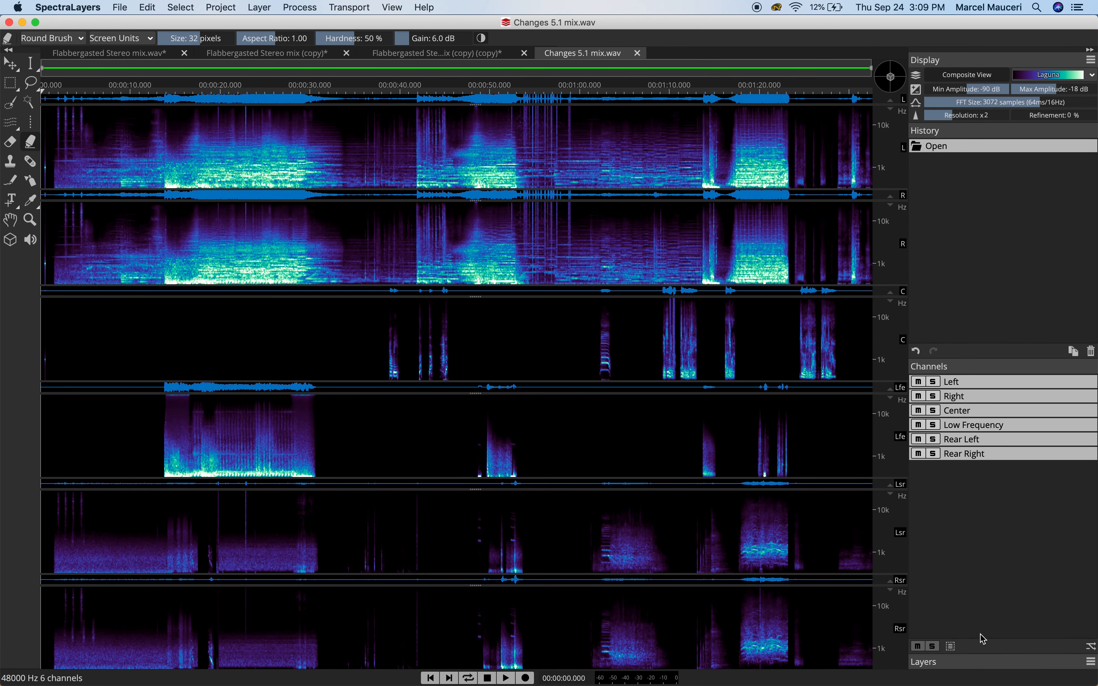
left_click(982, 662)
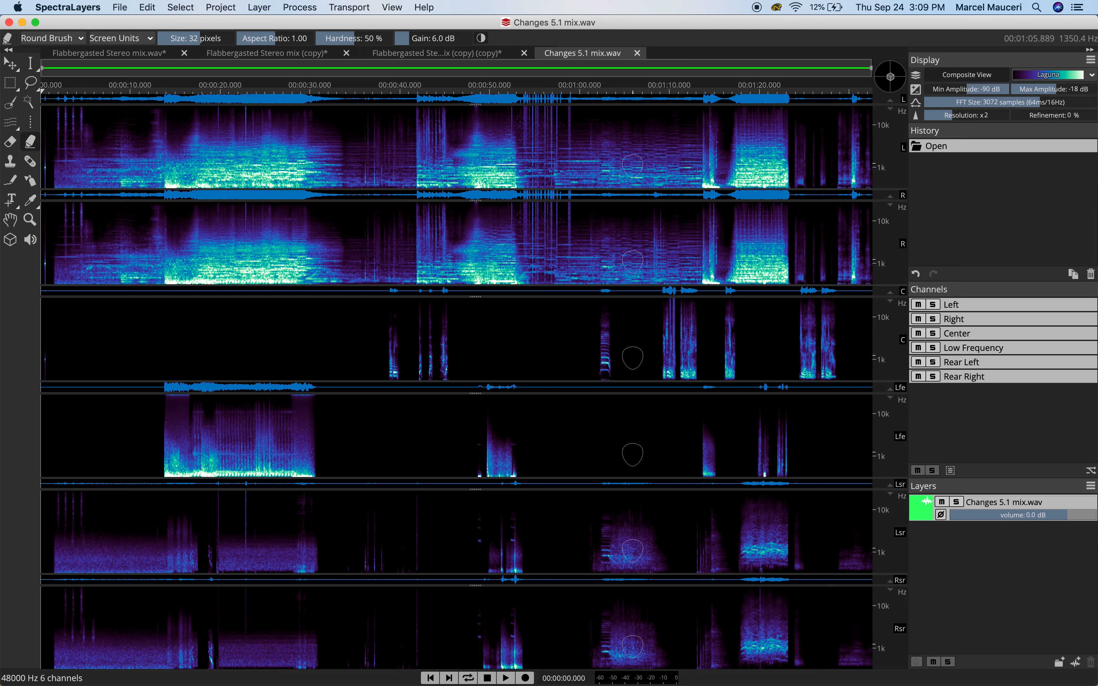
Make a rectangular selection from about 20 to 28 seconds across all six channels and copy it to a new layer
left_click(11, 83)
mouse_move(221, 140)
left_mouse_down()
mouse_move(289, 150)
mouse_move(295, 184)
left_mouse_up()
left_click(181, 7)
mouse_move(148, 7)
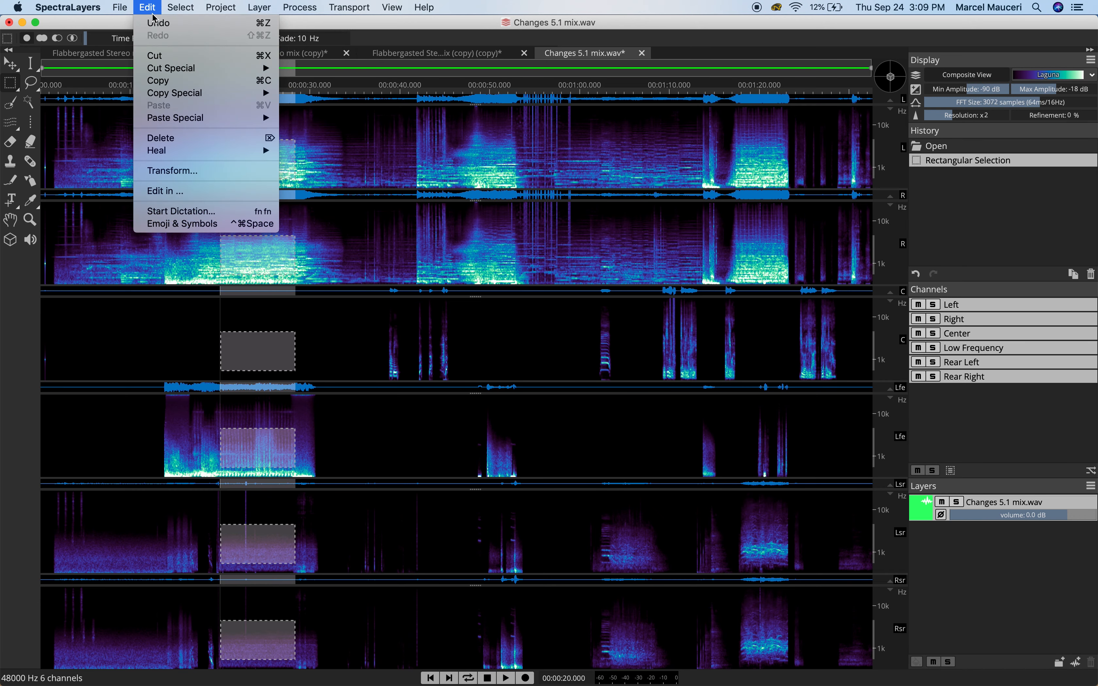
mouse_move(181, 94)
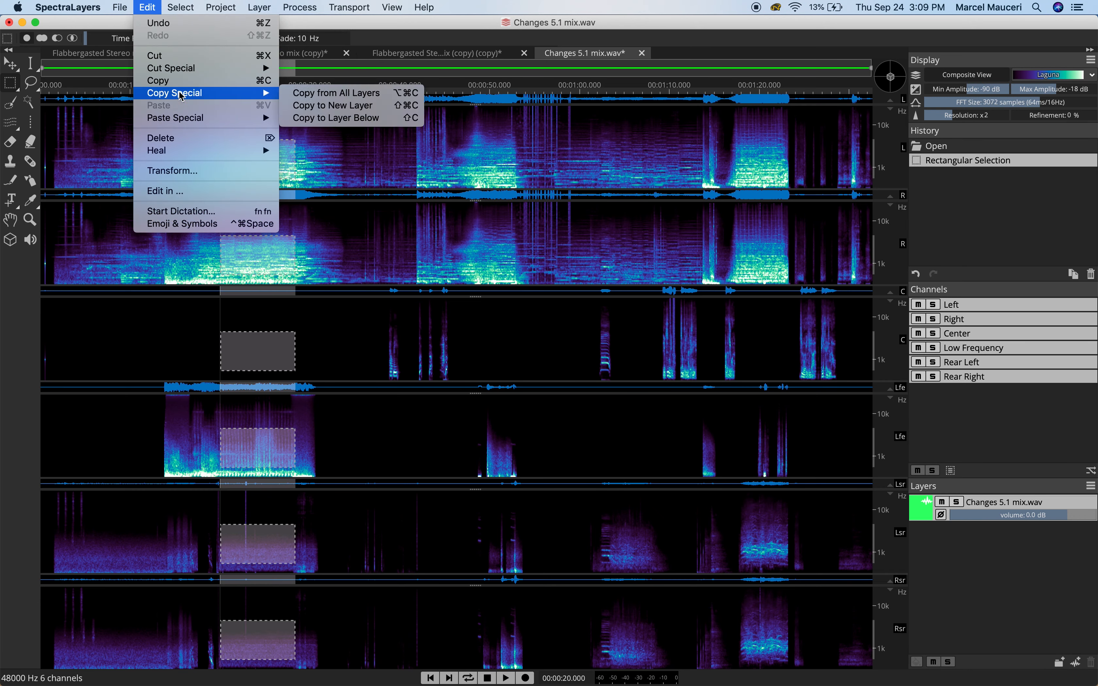
left_click(317, 106)
Set the copied layer's colour to red and make it the selected layer
left_click(924, 540)
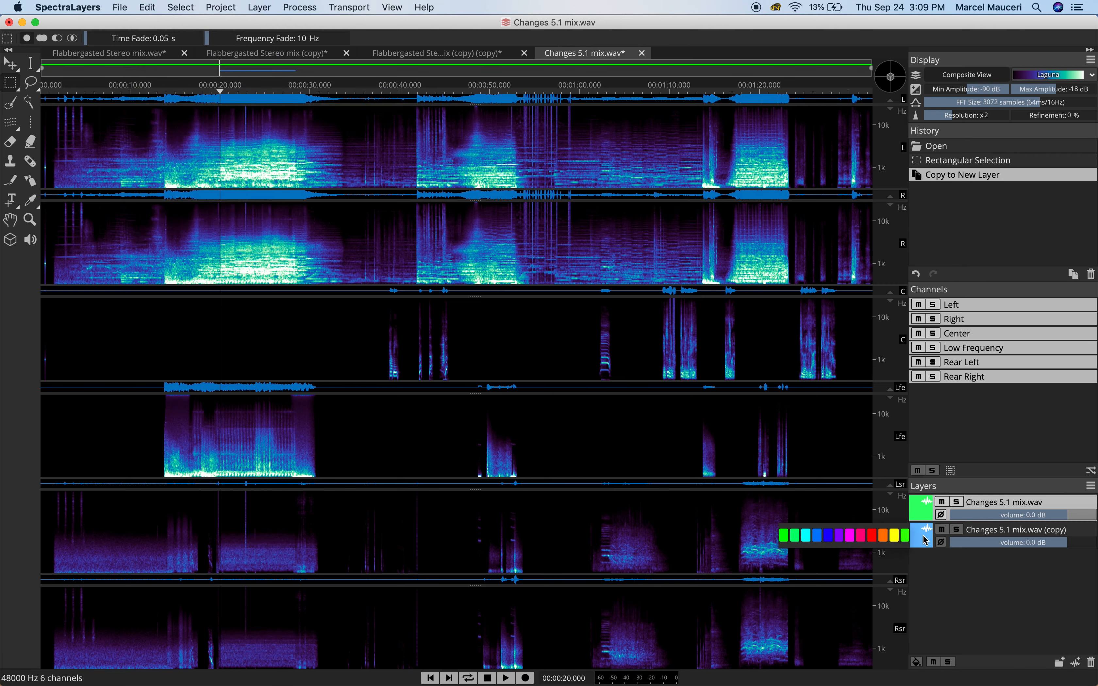
left_click(871, 536)
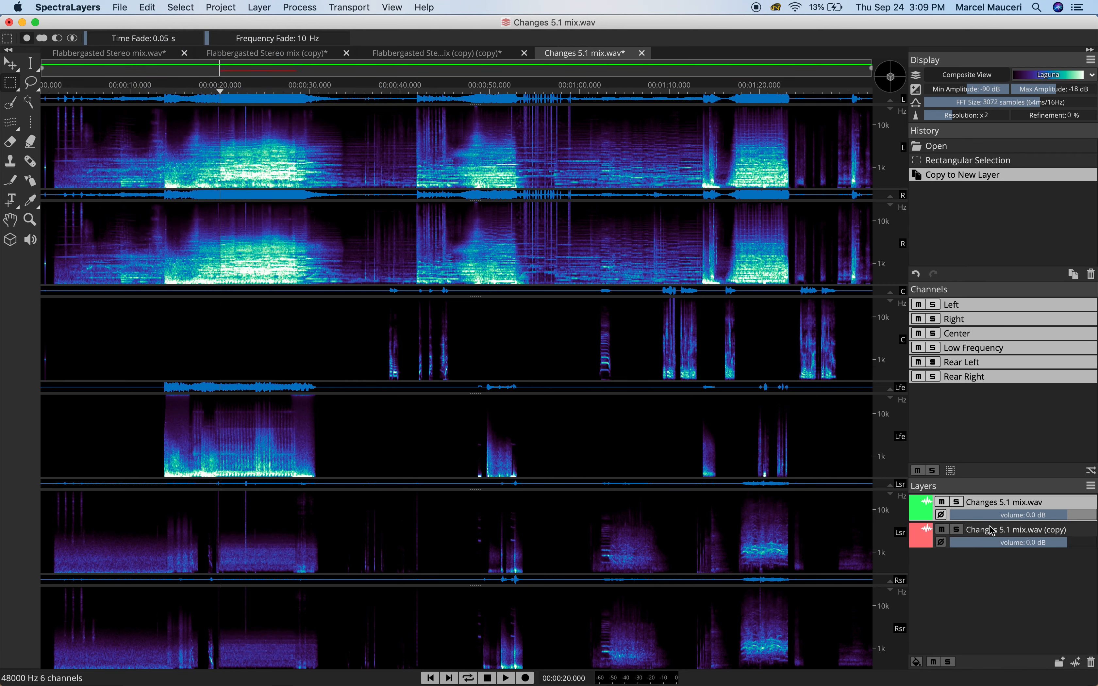
left_click(991, 530)
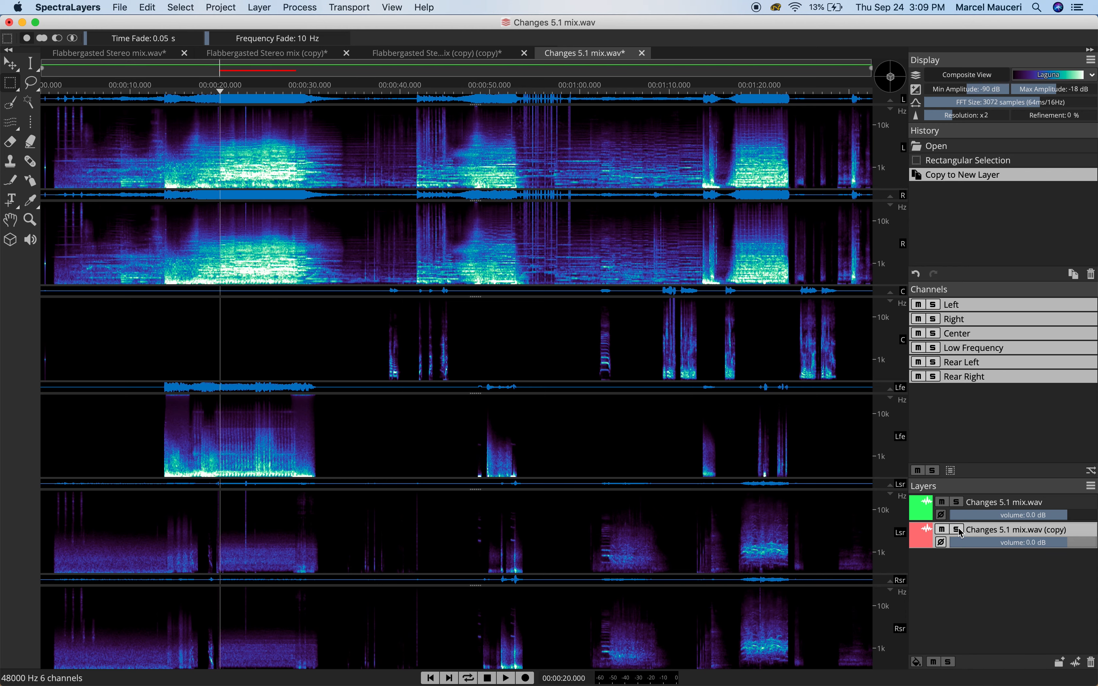
Solo the copied layer to view it alone and turn its solo off again
left_click(958, 529)
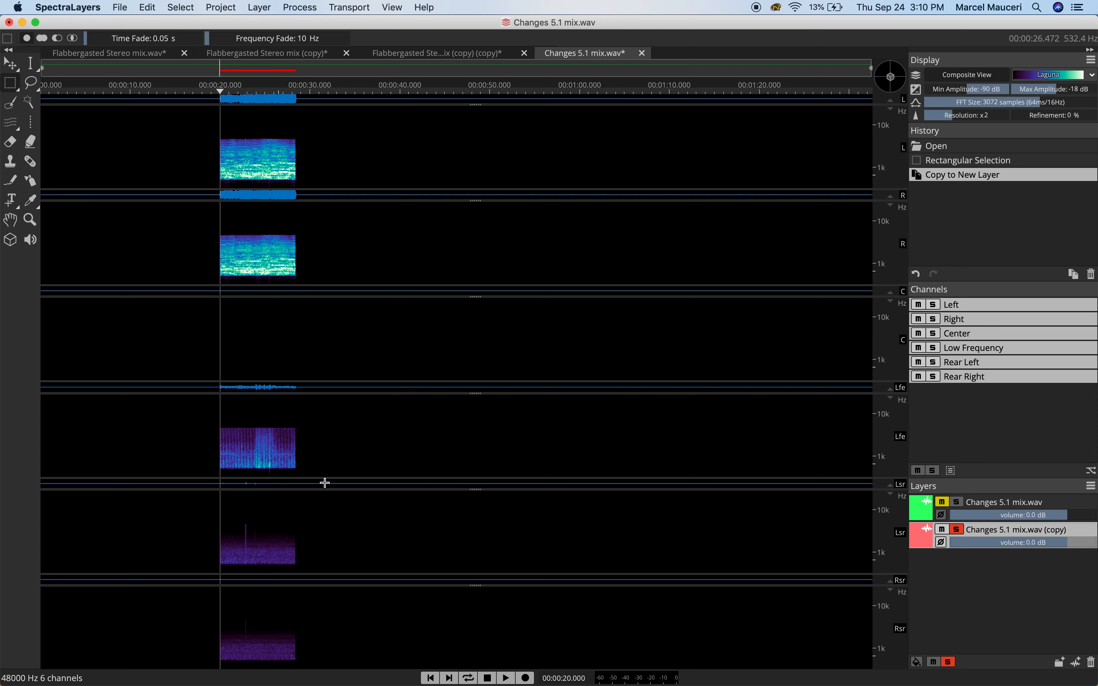
left_click(957, 529)
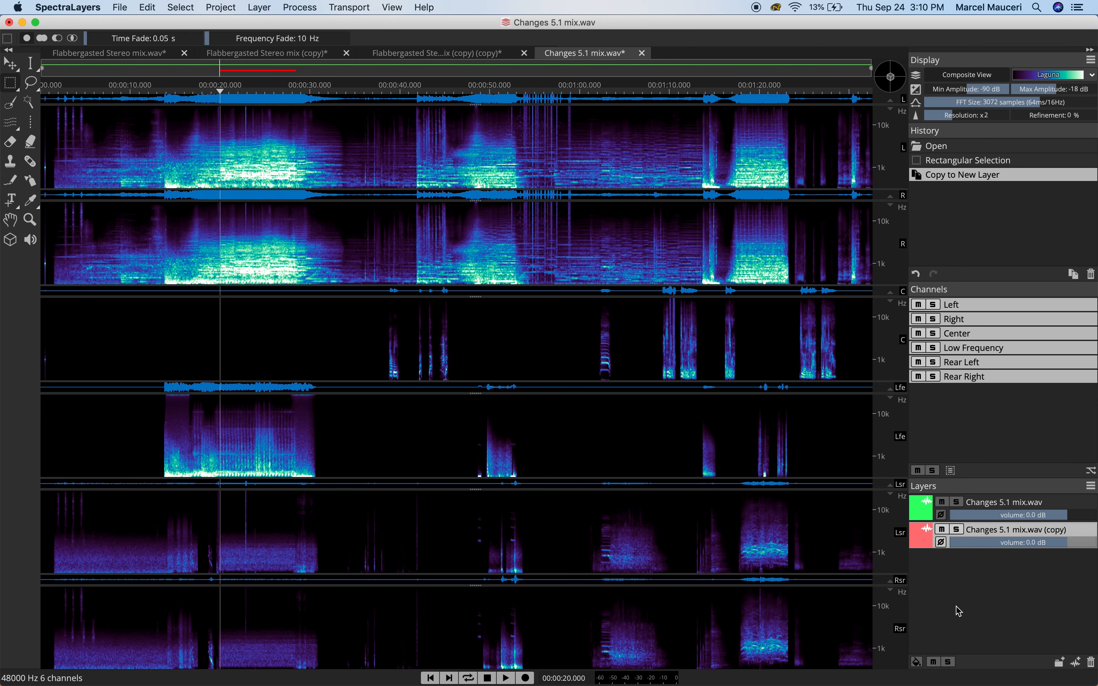
left_click(918, 664)
left_click(917, 663)
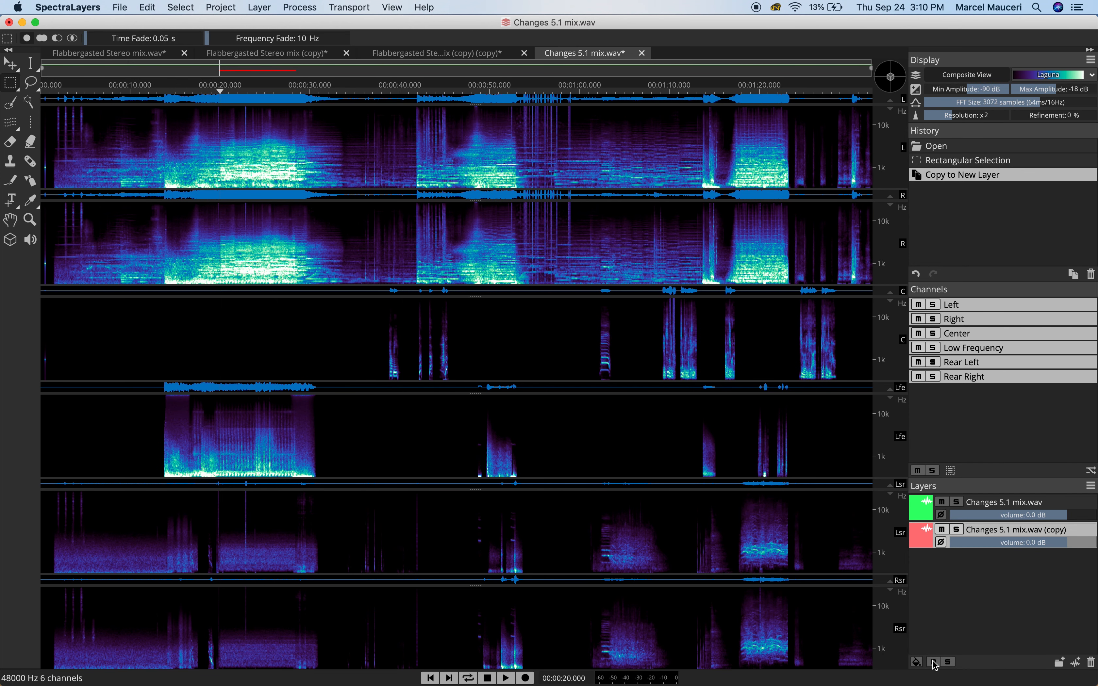